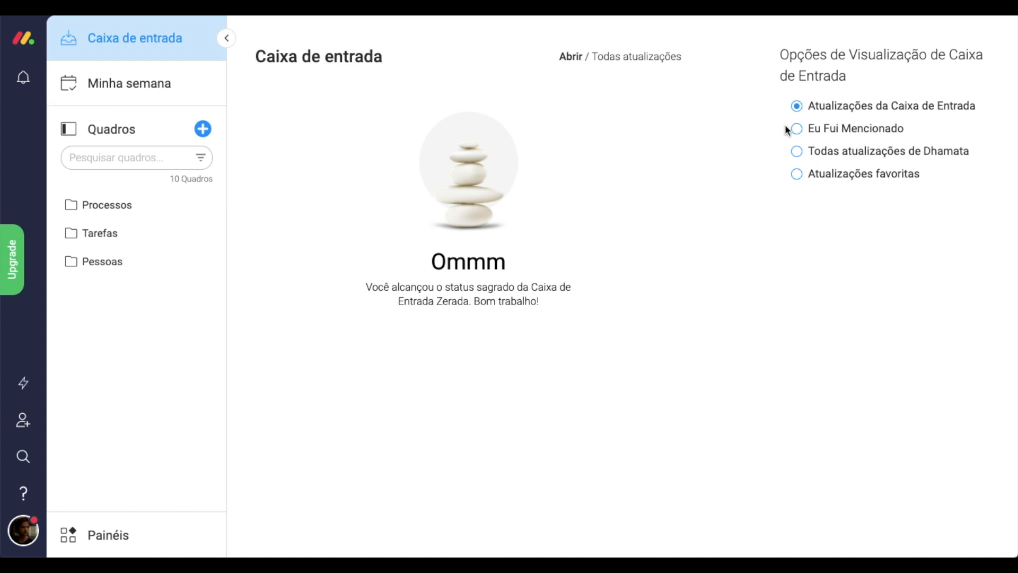
- Bookmark the "Ligar para o cliente" update from Dhamata's full list of updates and display the favourite updates
{"action": "left_click", "coordinate": [796, 128]}
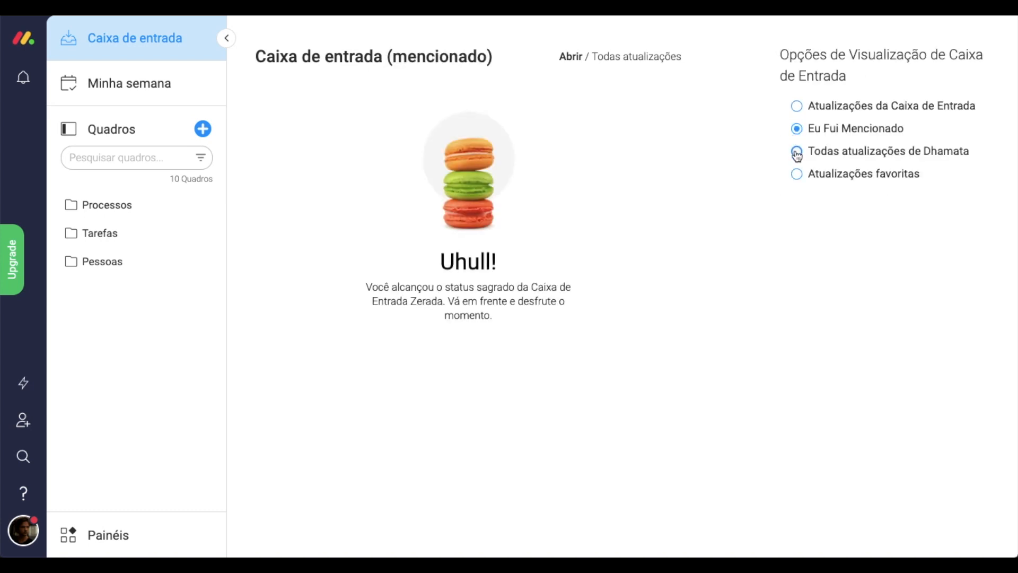
{"action": "left_click", "coordinate": [796, 151]}
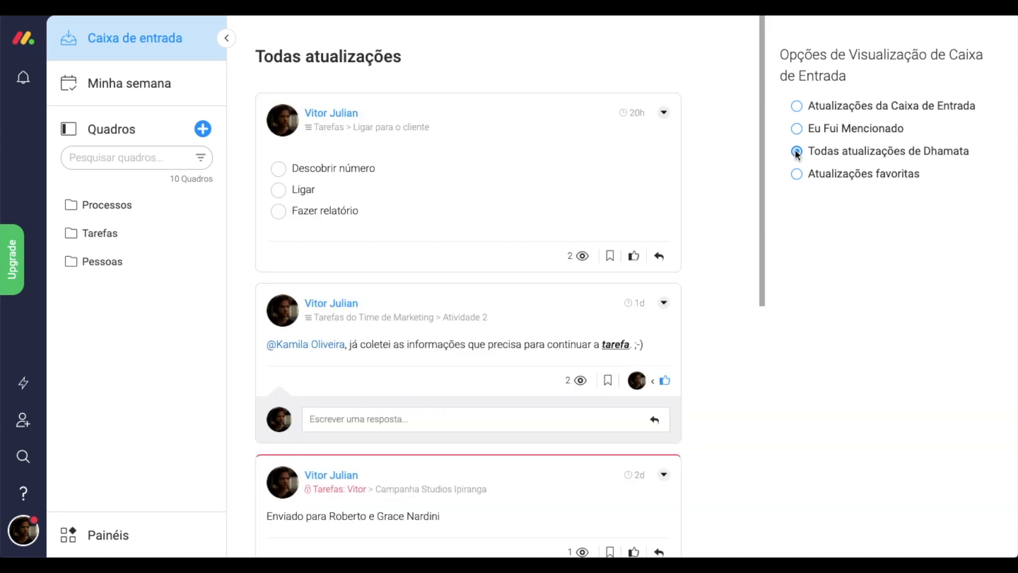
{"action": "left_click", "coordinate": [611, 260]}
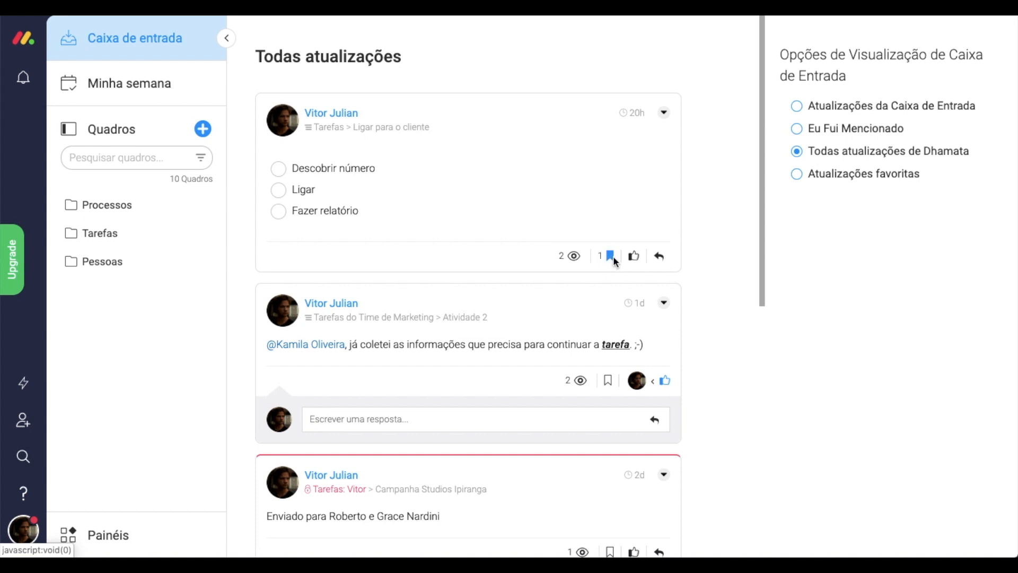
{"action": "left_click", "coordinate": [797, 177]}
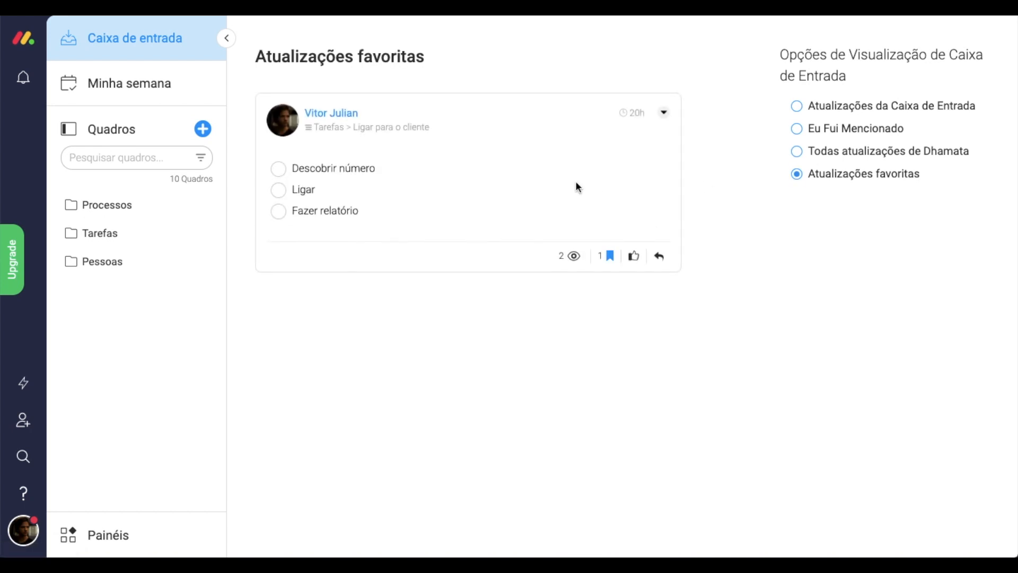
- Remove the bookmark from the "Ligar para o cliente" update and reload the favourite updates view
{"action": "left_click", "coordinate": [610, 256]}
{"action": "left_click", "coordinate": [798, 153]}
{"action": "left_click", "coordinate": [798, 176]}
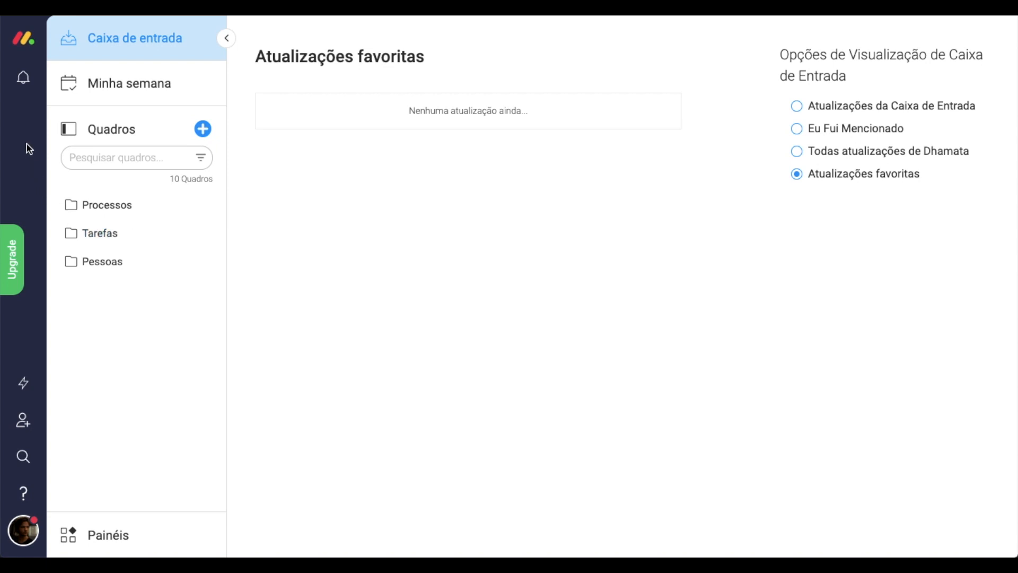
- In the notifications, delete the 2019-07-12 "Reunião #TimeDhamata" reminder and mark the "Fazer textos para o site" reminder as read
{"action": "left_click", "coordinate": [24, 86]}
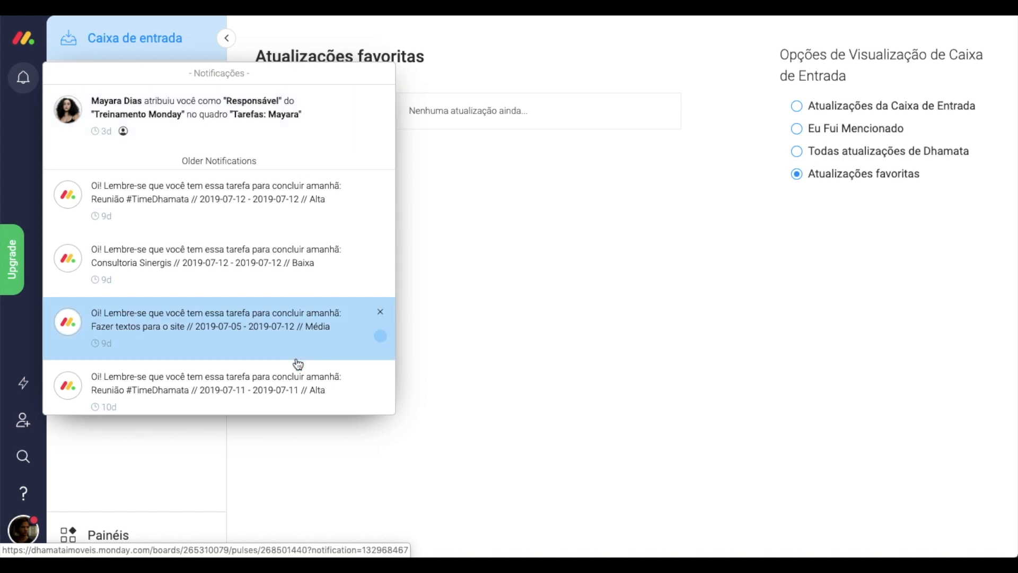
{"action": "left_click", "coordinate": [381, 185]}
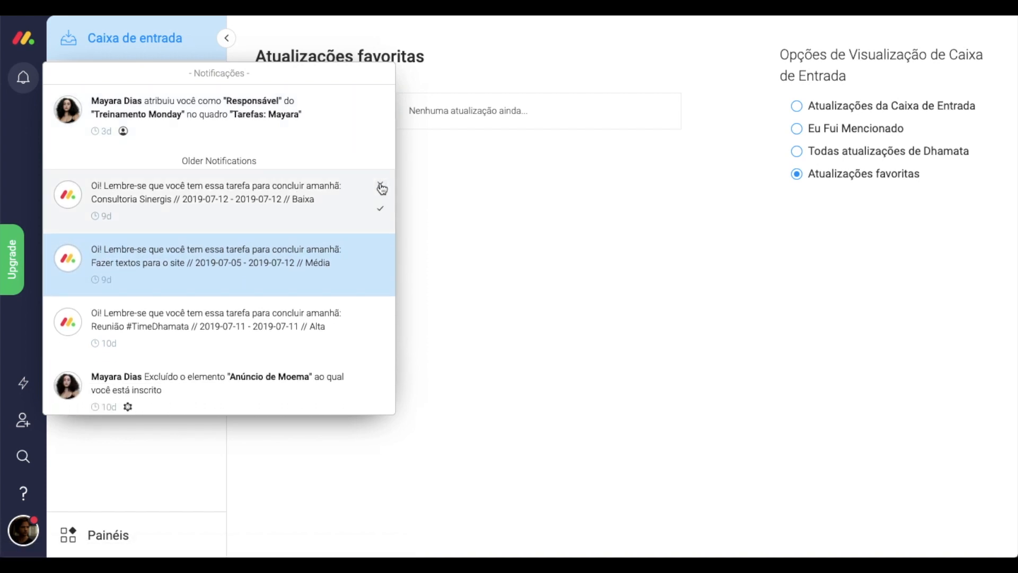
{"action": "left_click", "coordinate": [382, 127]}
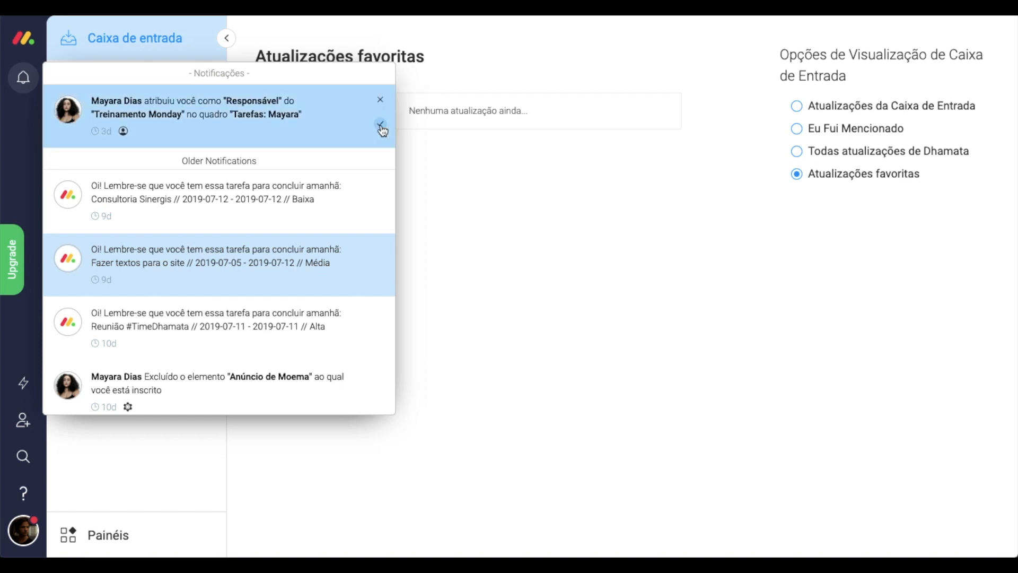
{"action": "left_click", "coordinate": [382, 128]}
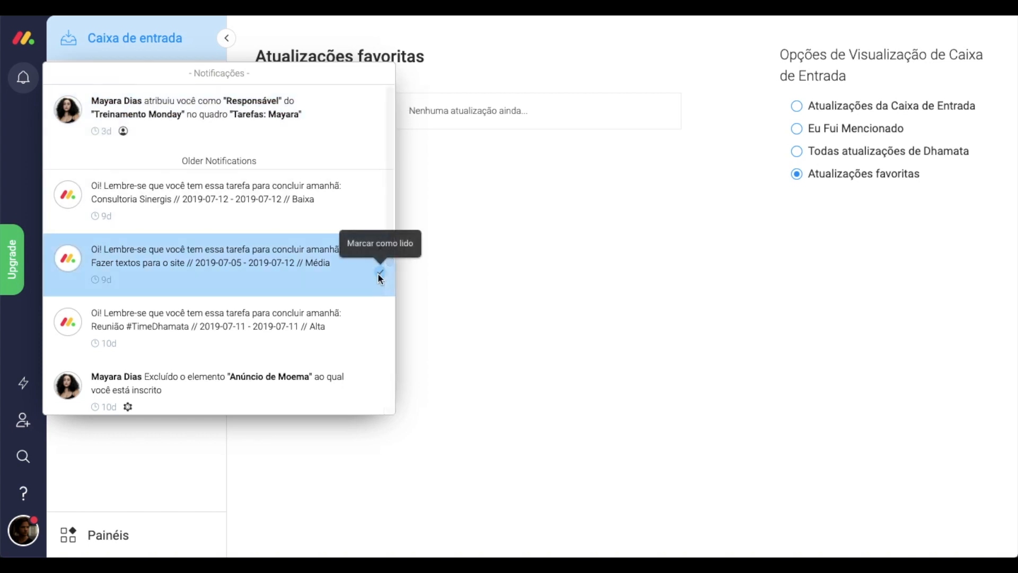
{"action": "left_click", "coordinate": [380, 273]}
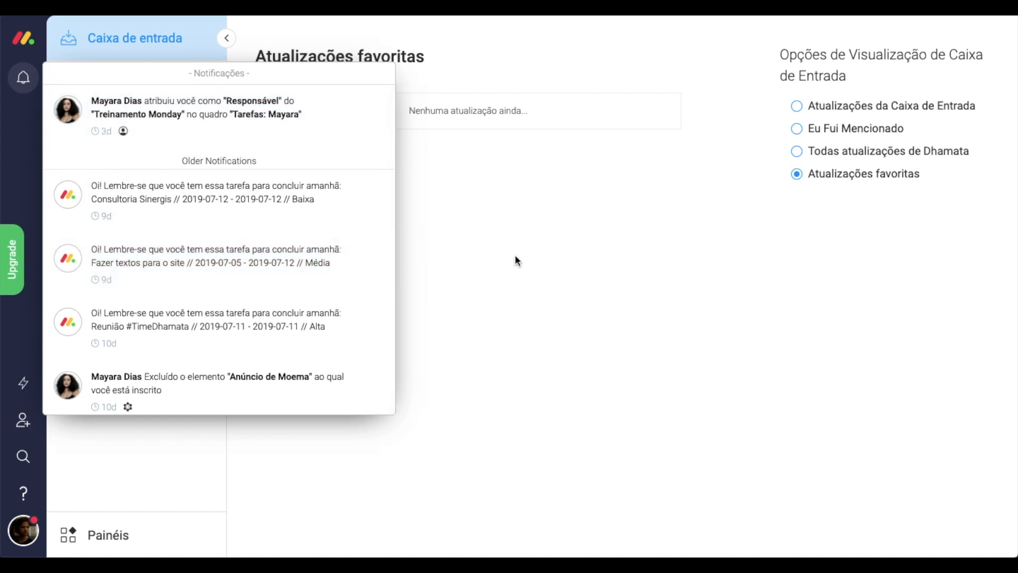
{"action": "left_click", "coordinate": [536, 257]}
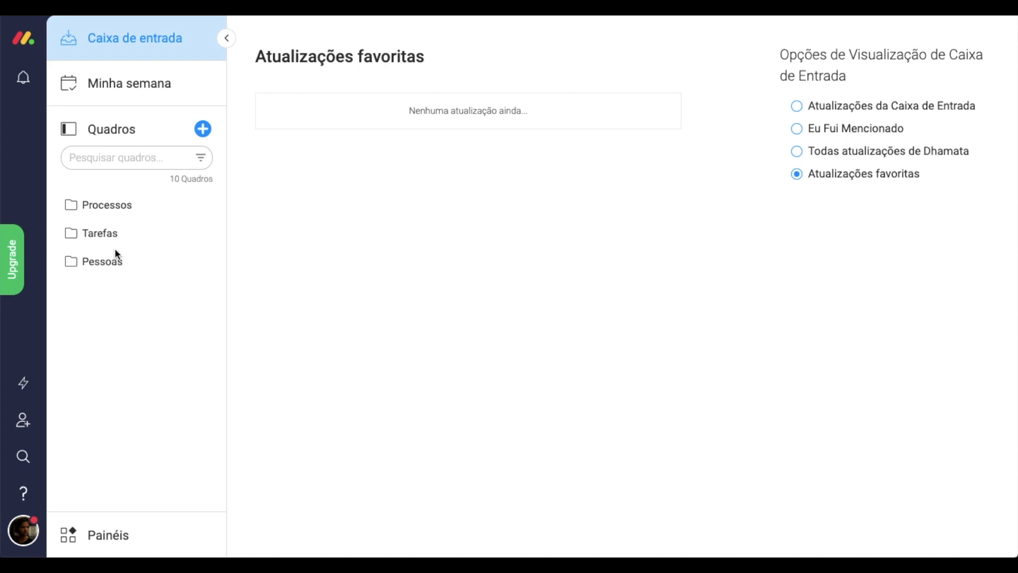
- Start a new board from the "Começar do zero" template in the full template collection
{"action": "left_click", "coordinate": [203, 130]}
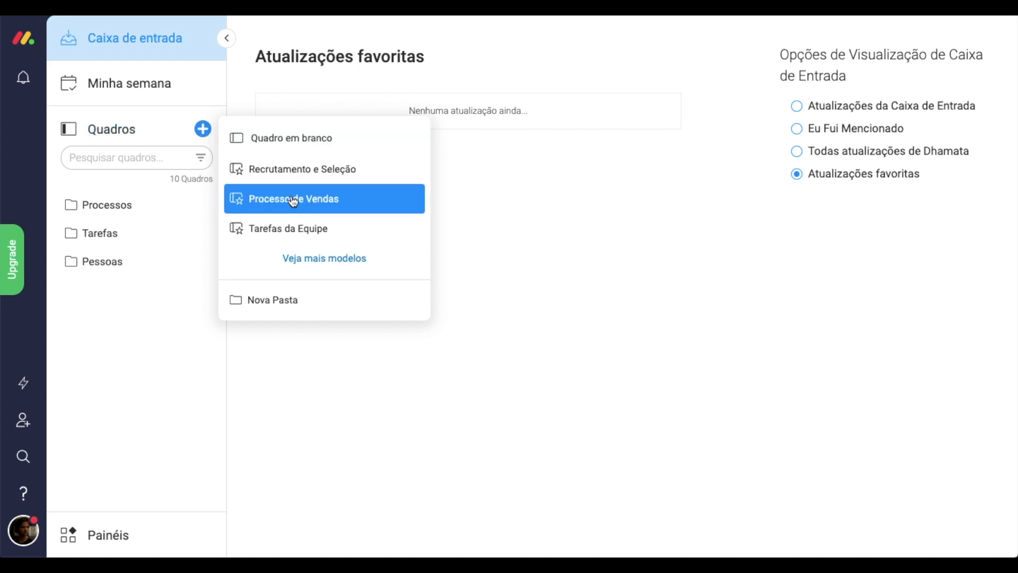
{"action": "left_click", "coordinate": [312, 257]}
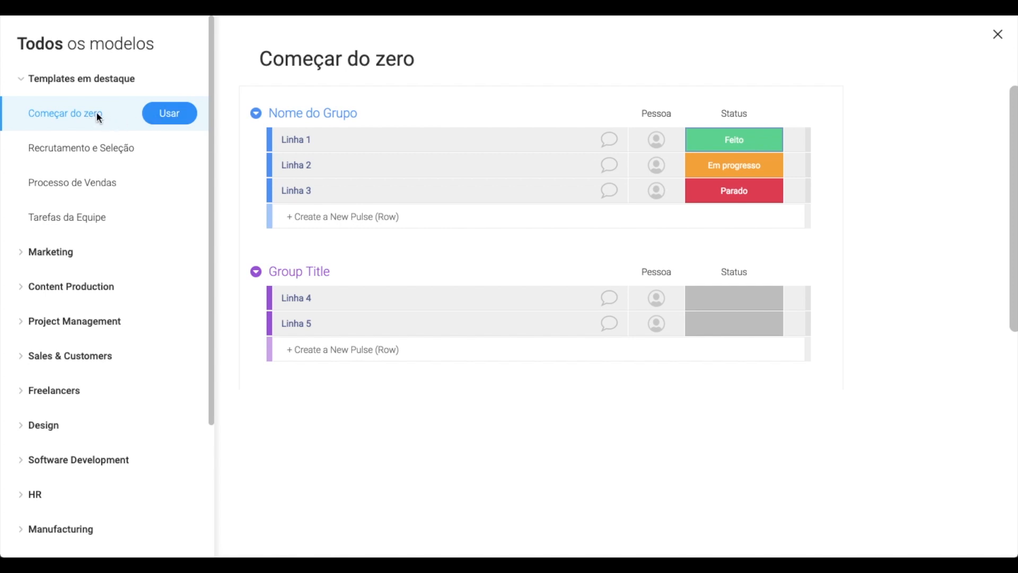
{"action": "left_click", "coordinate": [165, 116]}
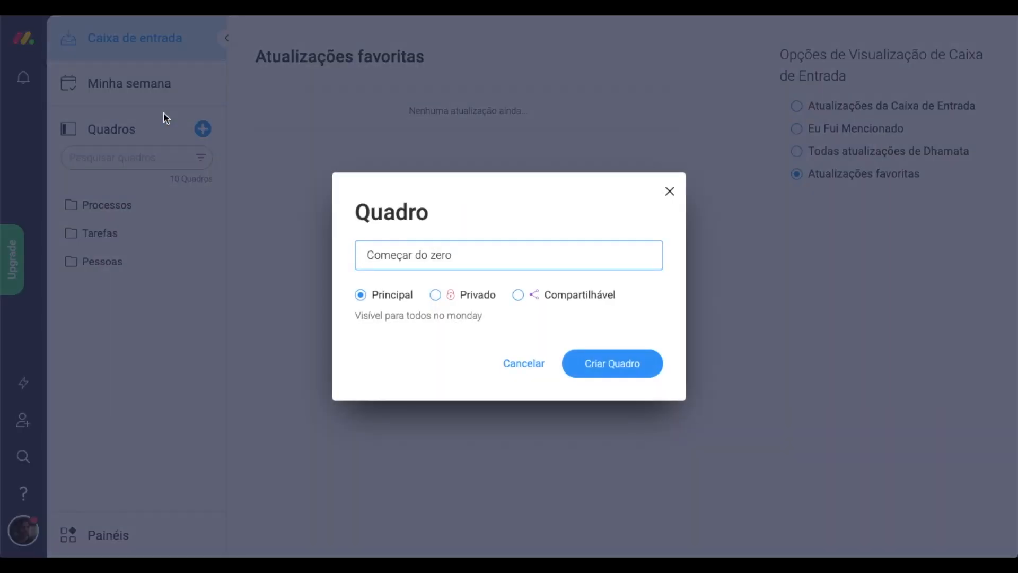
- Replace the new board's default name with "Tarefas"
{"action": "double_click", "coordinate": [483, 260]}
{"action": "triple_click", "coordinate": [483, 259]}
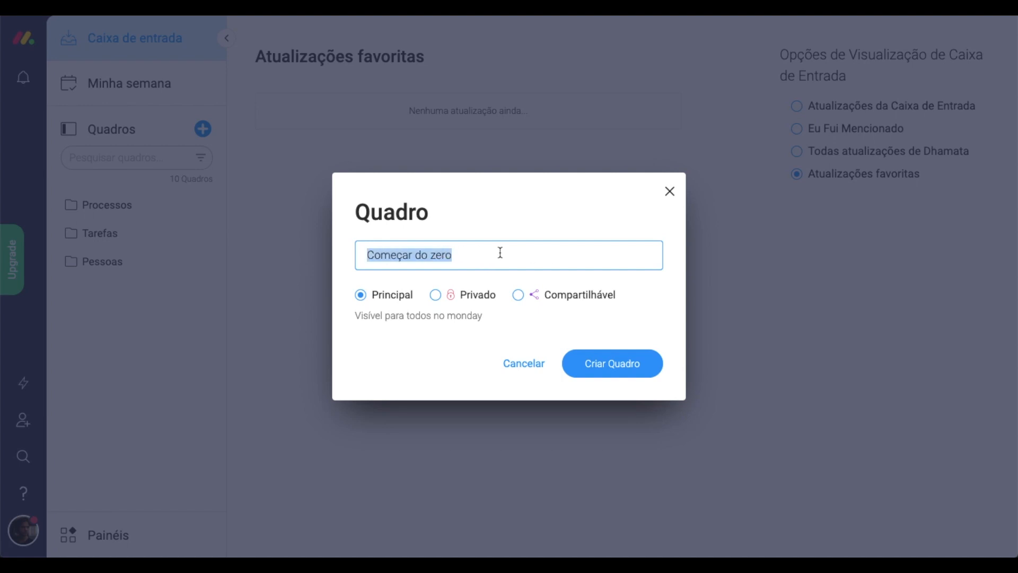
{"action": "key", "text": "BackSpace"}
{"action": "type", "text": "Tarefas"}
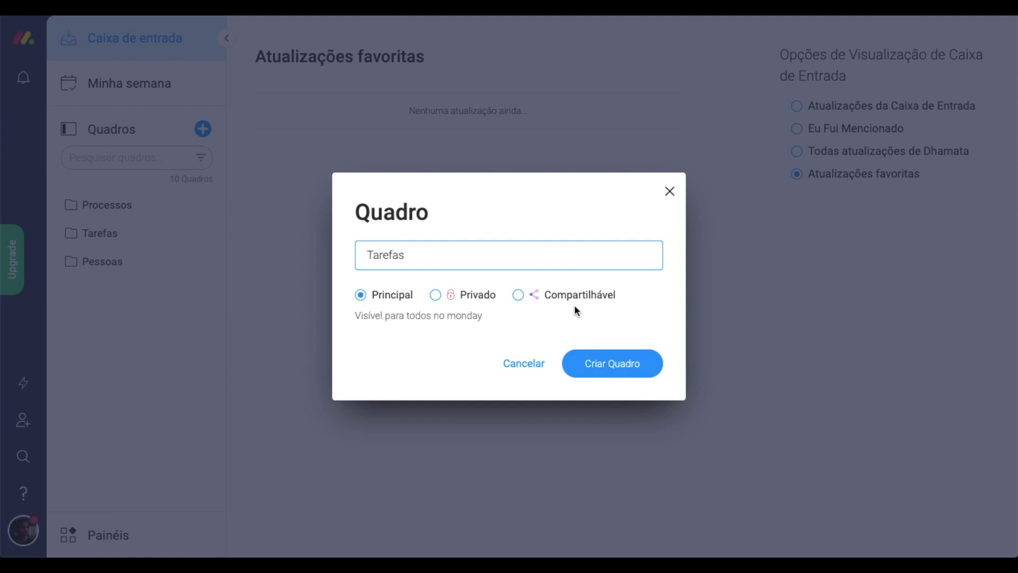
- Review the Compartilhável and Privado board types, then create the board as Principal
{"action": "left_click", "coordinate": [550, 301]}
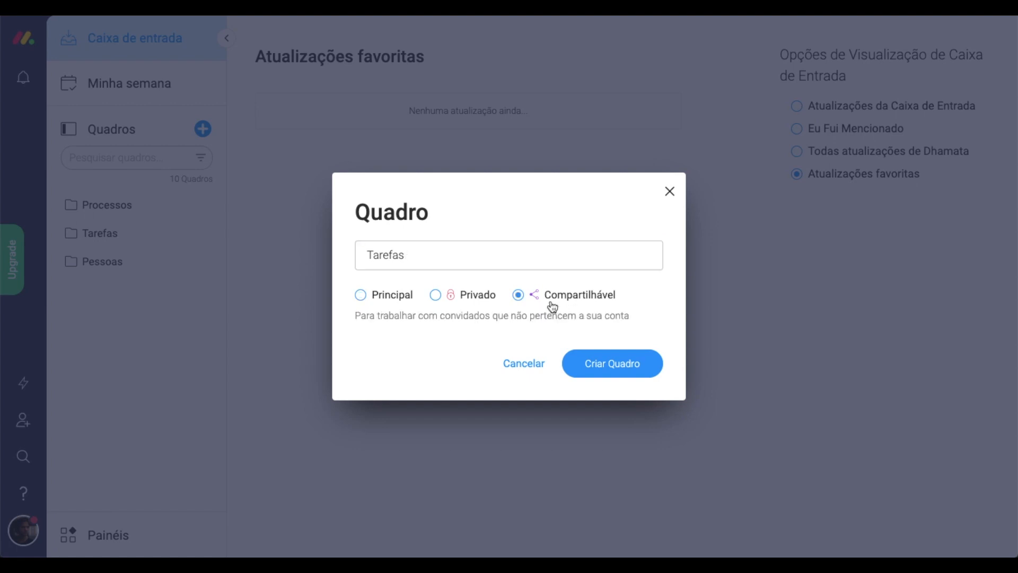
{"action": "left_click", "coordinate": [454, 299]}
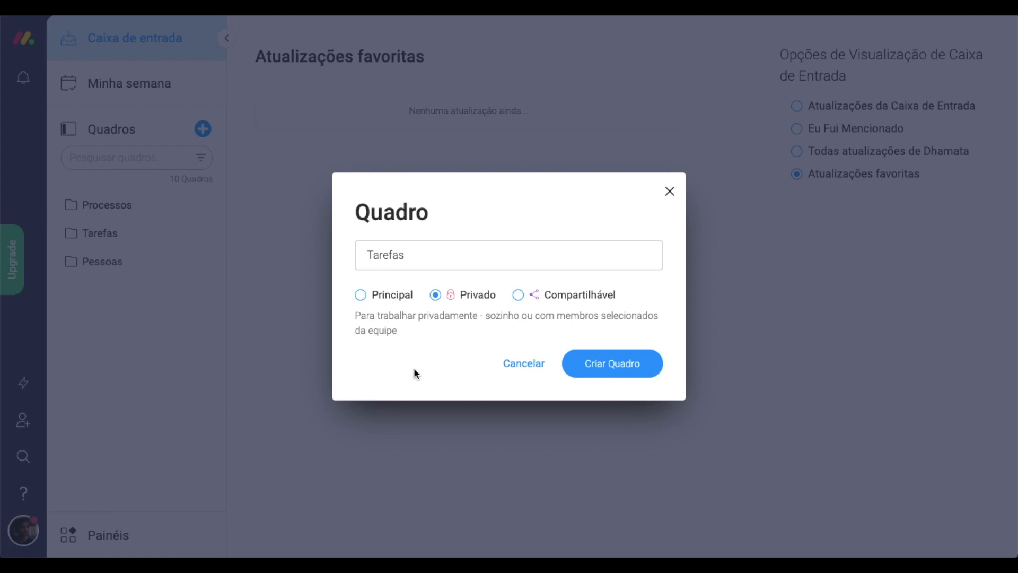
{"action": "left_click", "coordinate": [361, 296]}
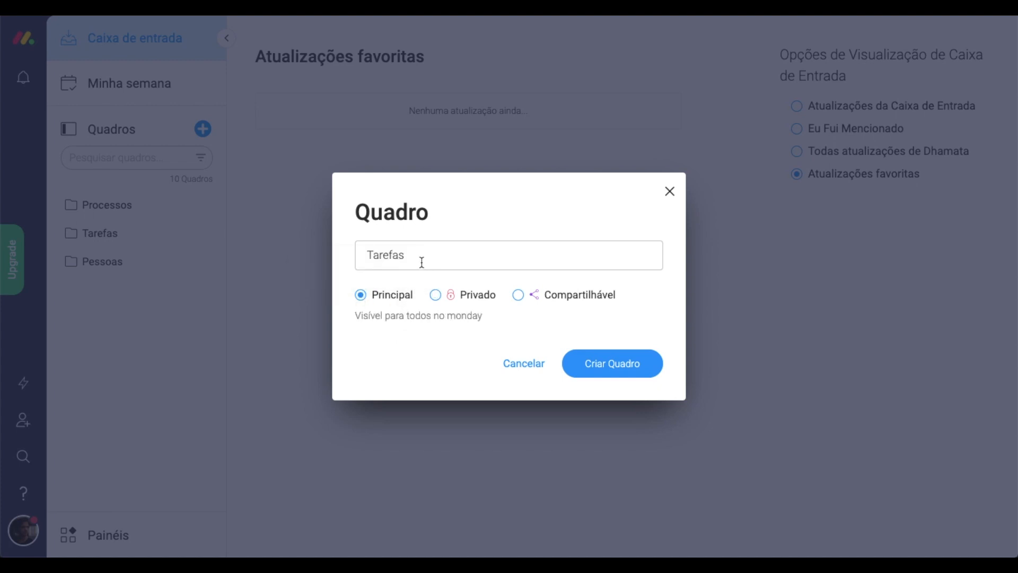
{"action": "left_click", "coordinate": [610, 372]}
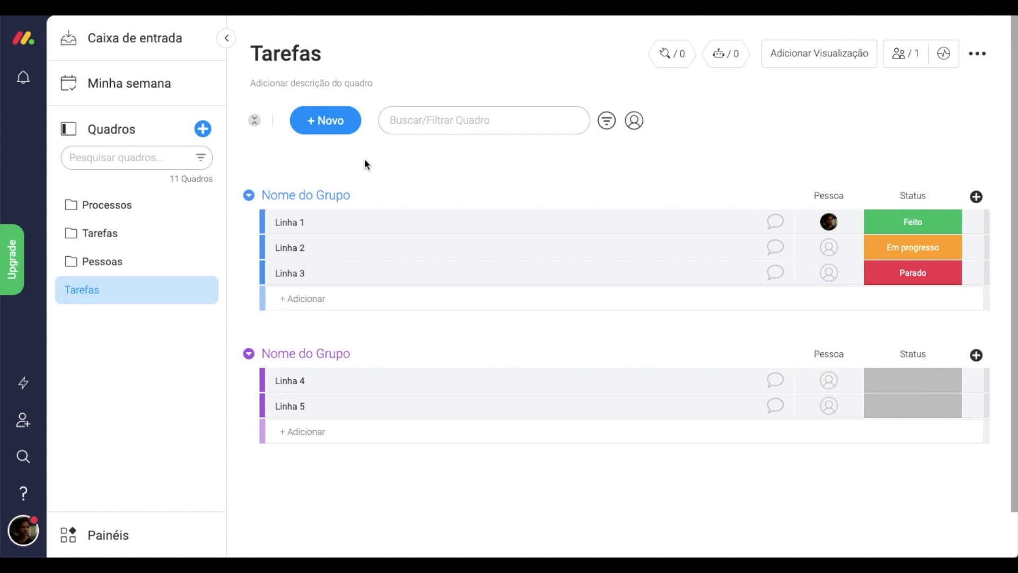
- Rename the board's first group "Pendentes" and its second group "Concluídas"
{"action": "left_click", "coordinate": [332, 194]}
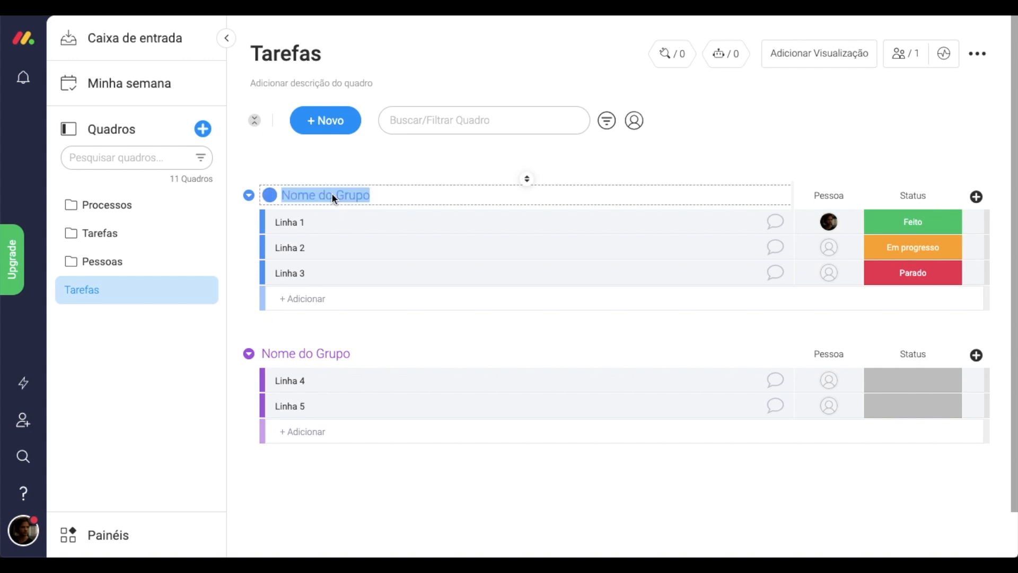
{"action": "type", "text": "Pendentes"}
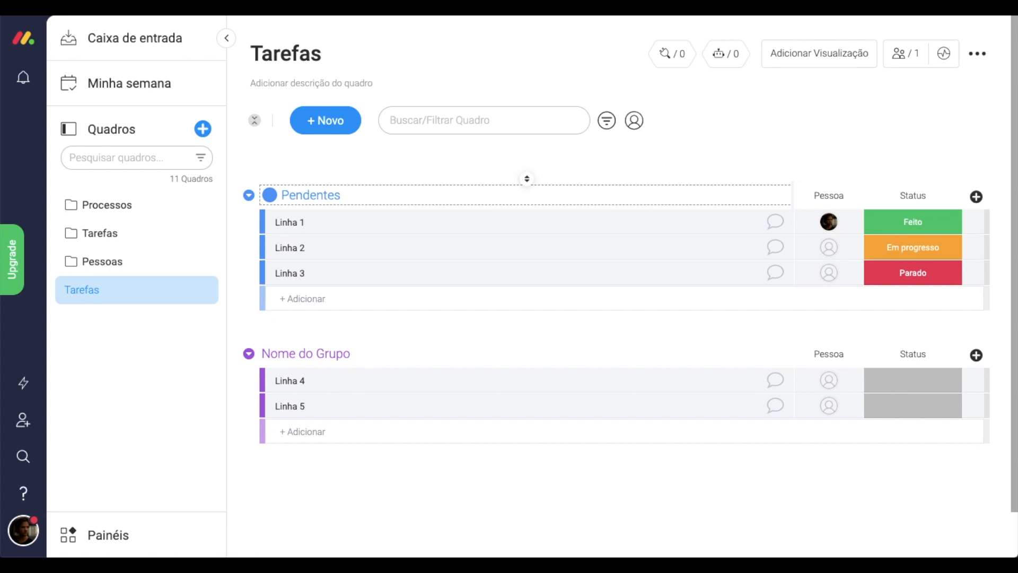
{"action": "left_click", "coordinate": [324, 353]}
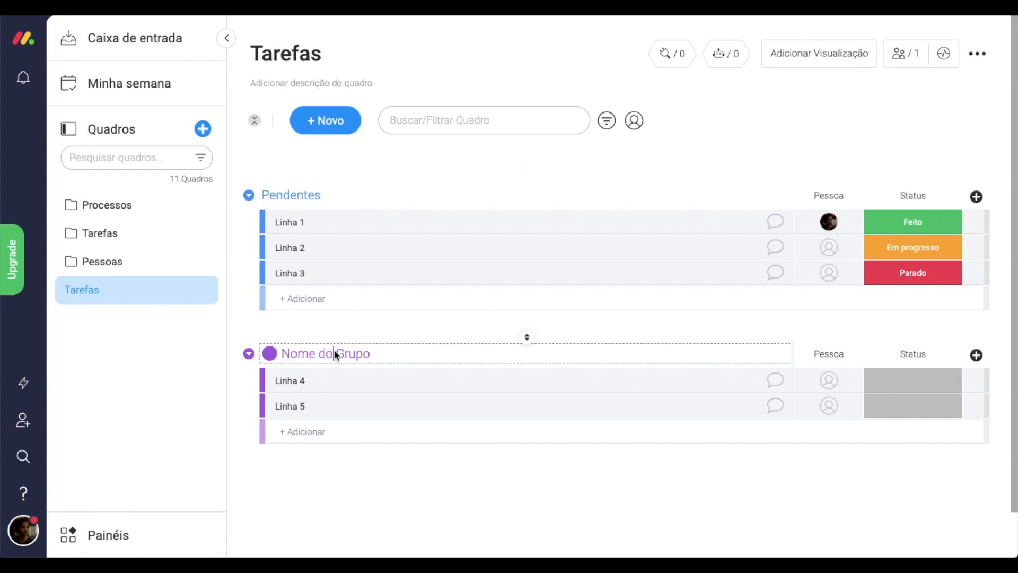
{"action": "triple_click", "coordinate": [334, 350]}
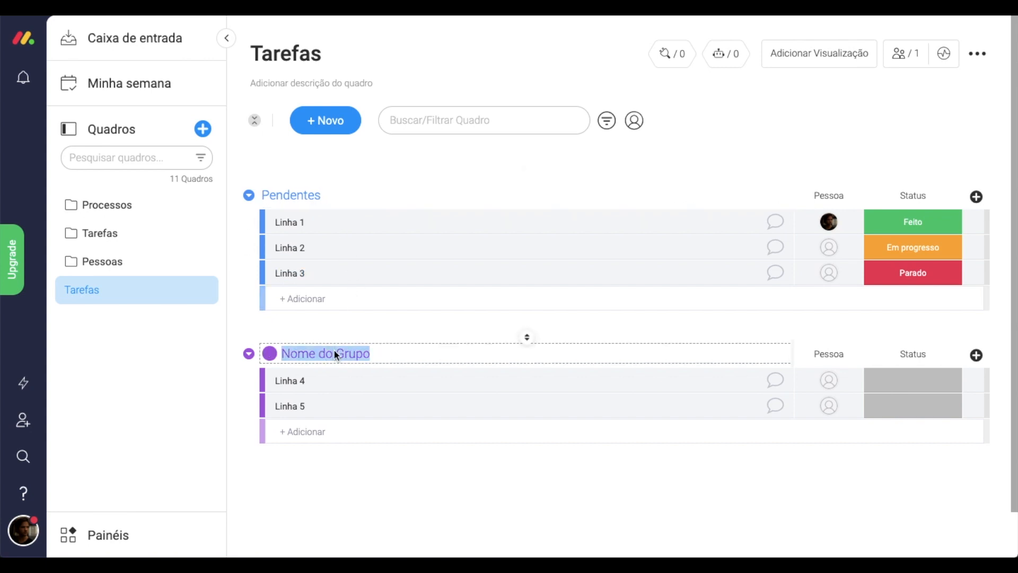
{"action": "type", "text": "Con"}
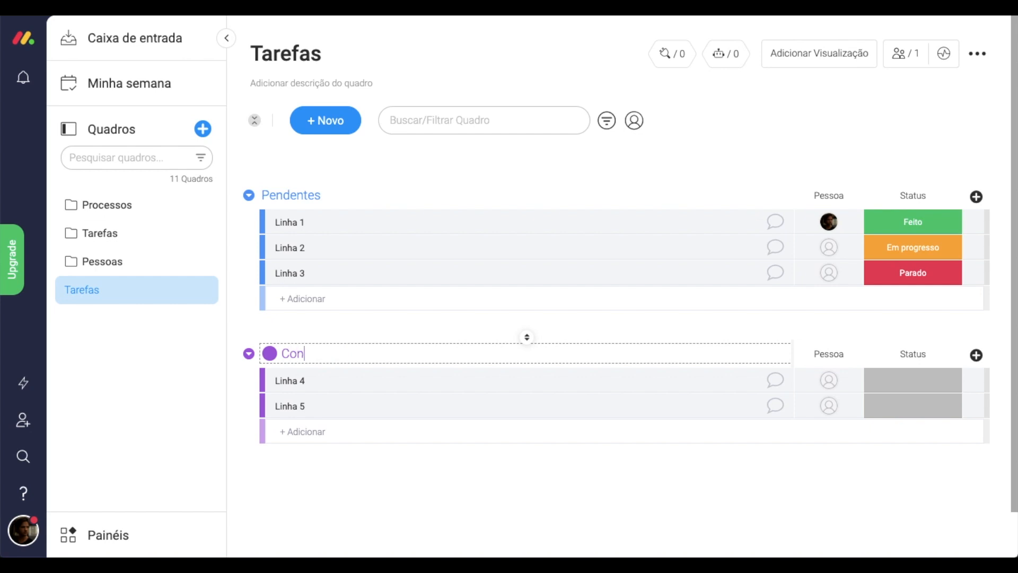
{"action": "type", "text": "cluídas"}
- Change the colour of the "Concluídas" group to green
{"action": "left_click", "coordinate": [269, 354]}
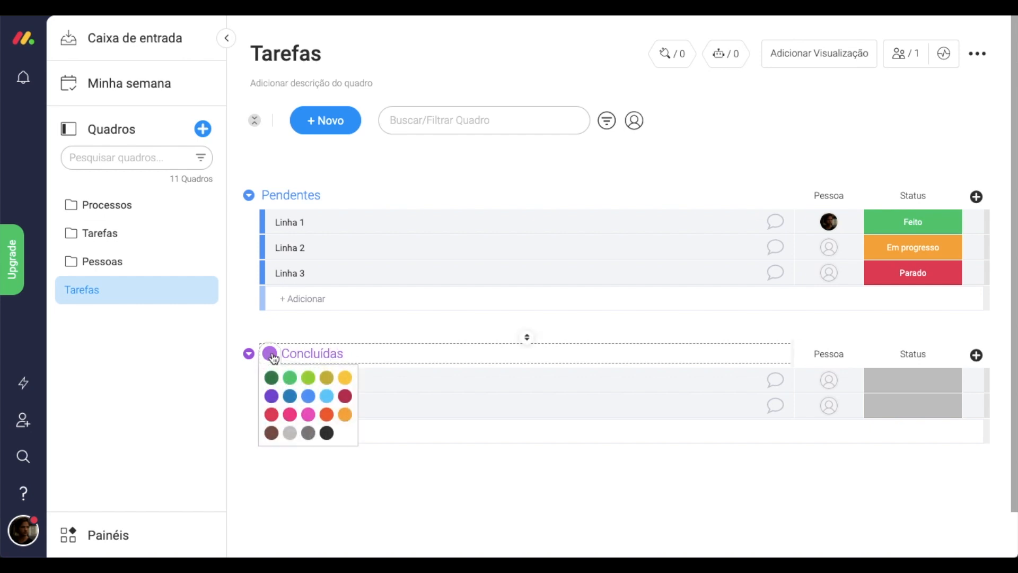
{"action": "left_click", "coordinate": [291, 378]}
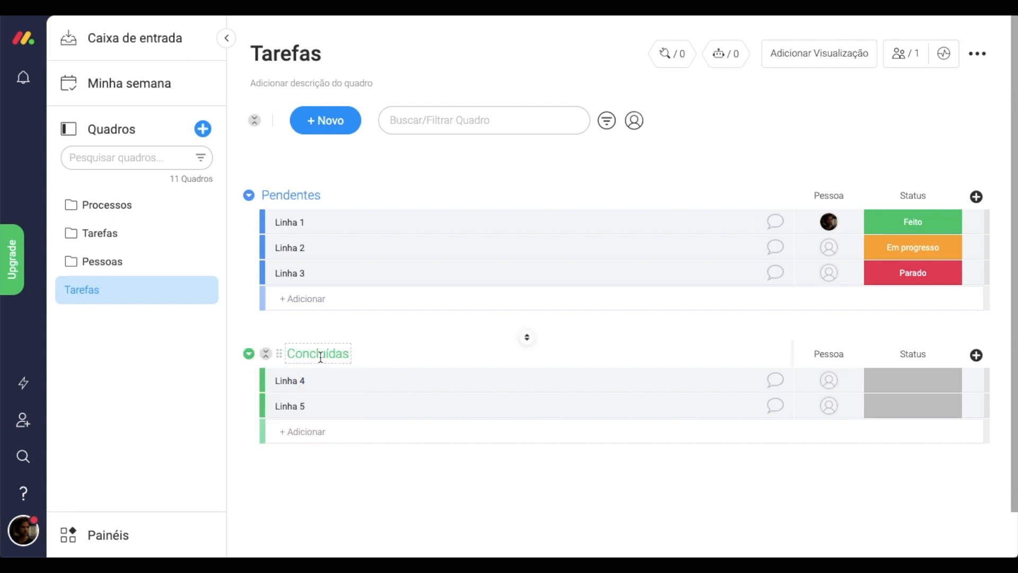
{"action": "left_click", "coordinate": [269, 354]}
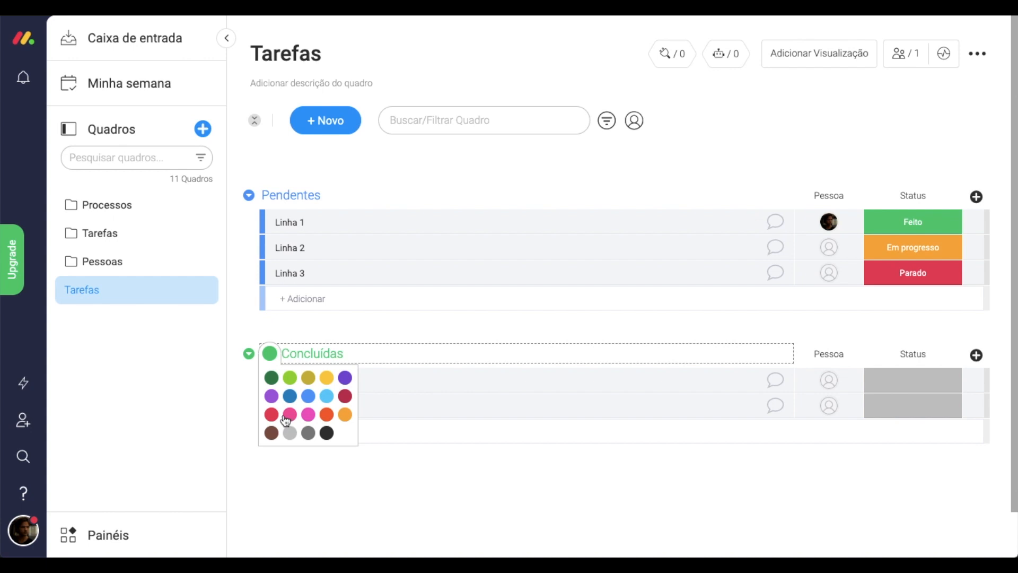
{"action": "left_click", "coordinate": [418, 469]}
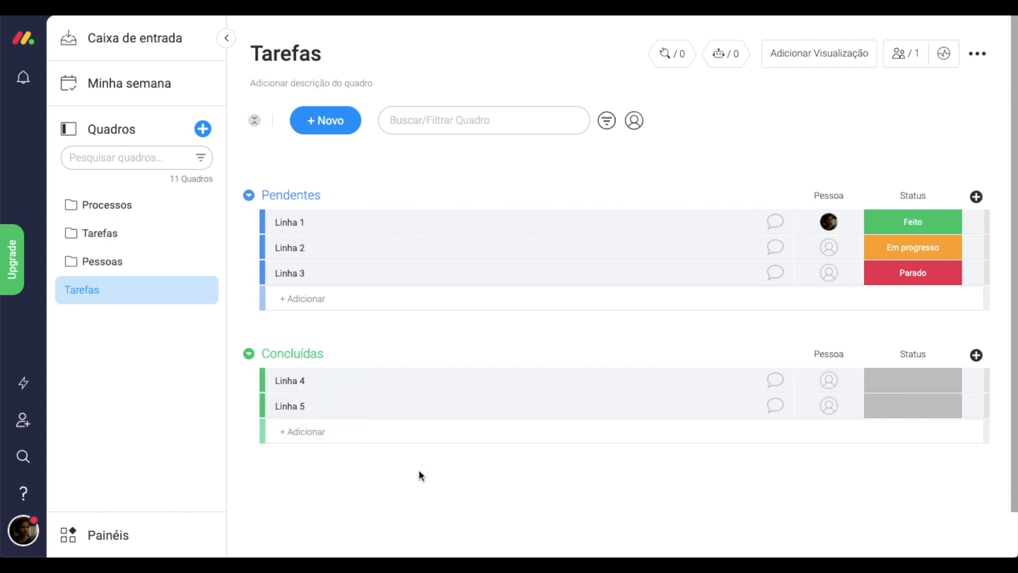
- Add a new group named "Nao realizadas" to the board and colour it red
{"action": "left_click", "coordinate": [328, 125]}
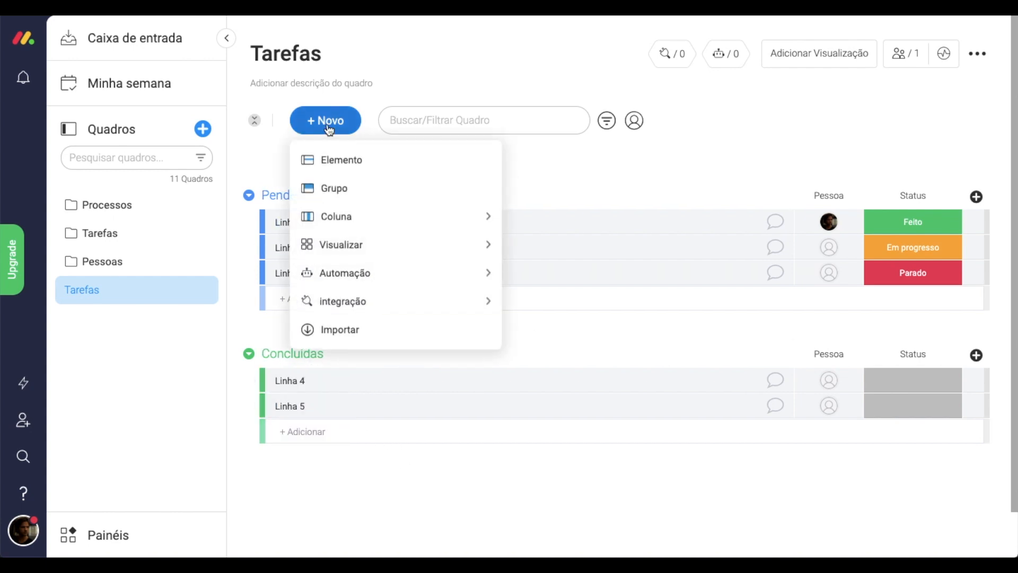
{"action": "left_click", "coordinate": [343, 199]}
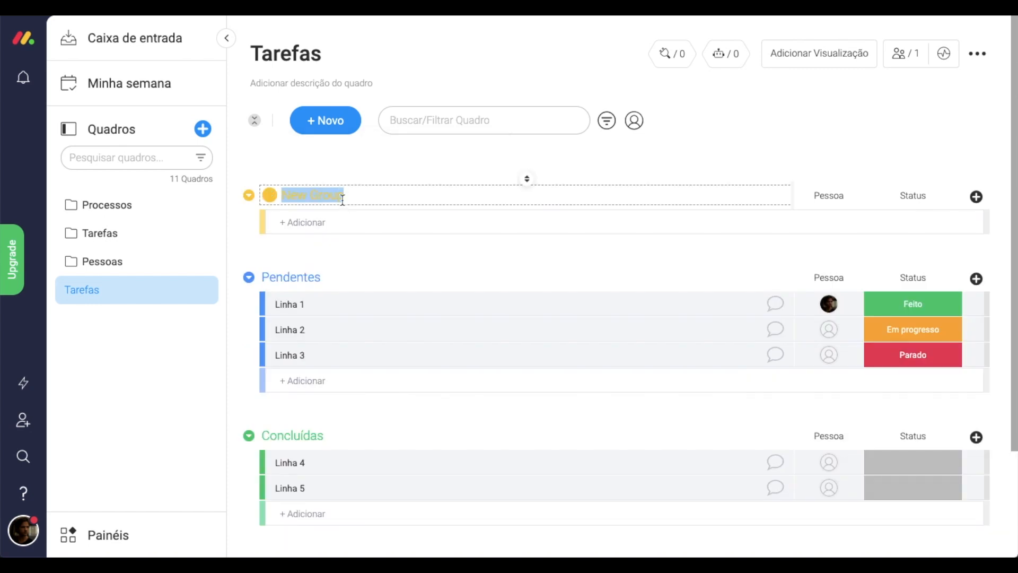
{"action": "type", "text": "Nao realizadas"}
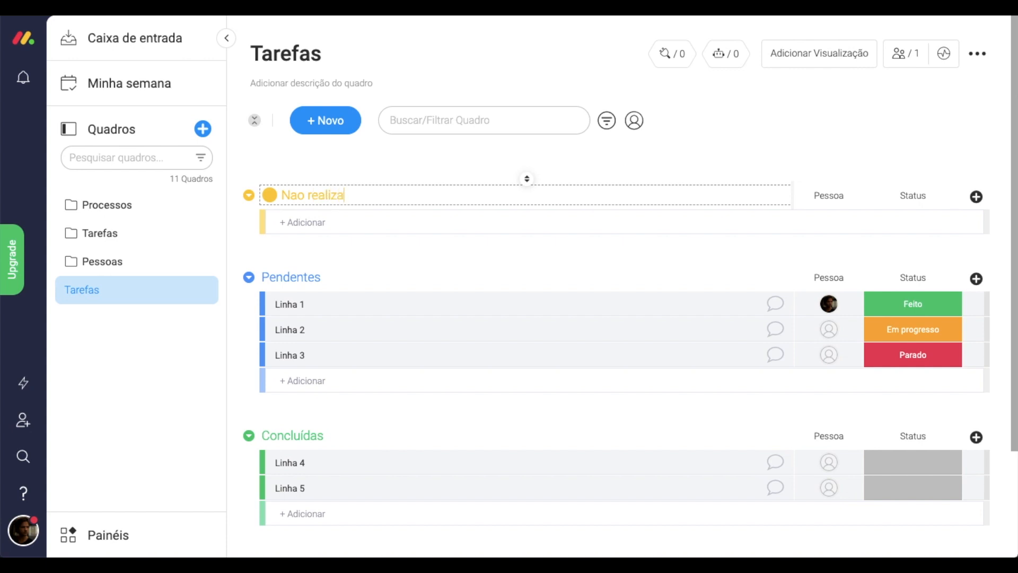
{"action": "left_click", "coordinate": [270, 195]}
{"action": "left_click", "coordinate": [272, 257]}
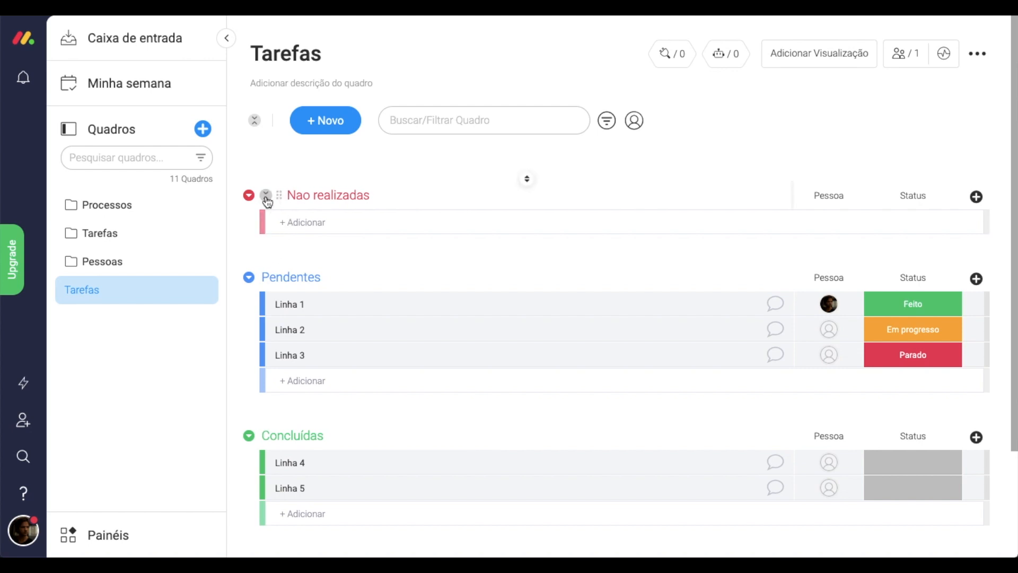
- Collapse the "Nao realizadas", "Pendentes" and "Concluídas" groups
{"action": "left_click", "coordinate": [266, 195]}
{"action": "left_click", "coordinate": [266, 227]}
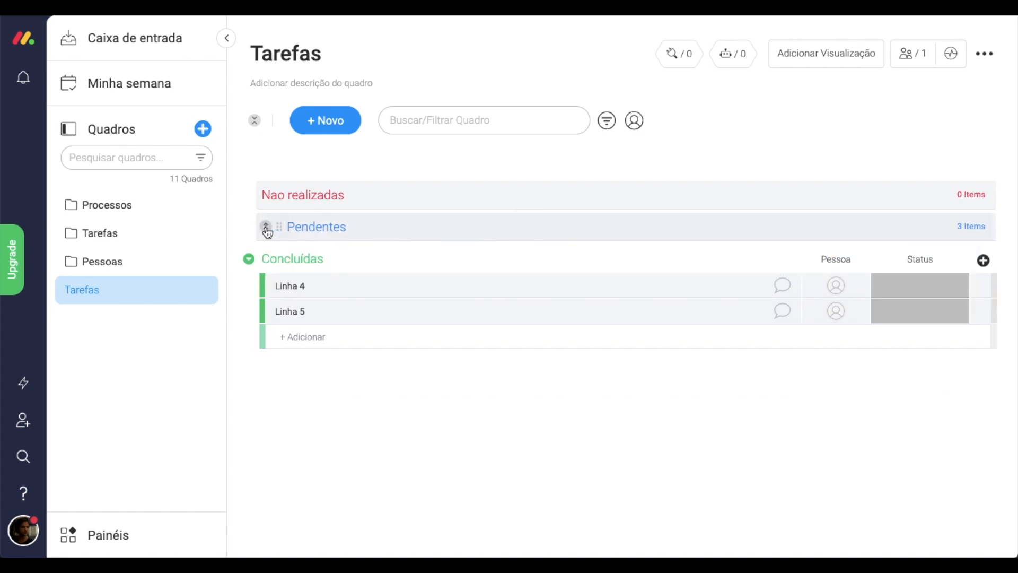
{"action": "left_click", "coordinate": [267, 259]}
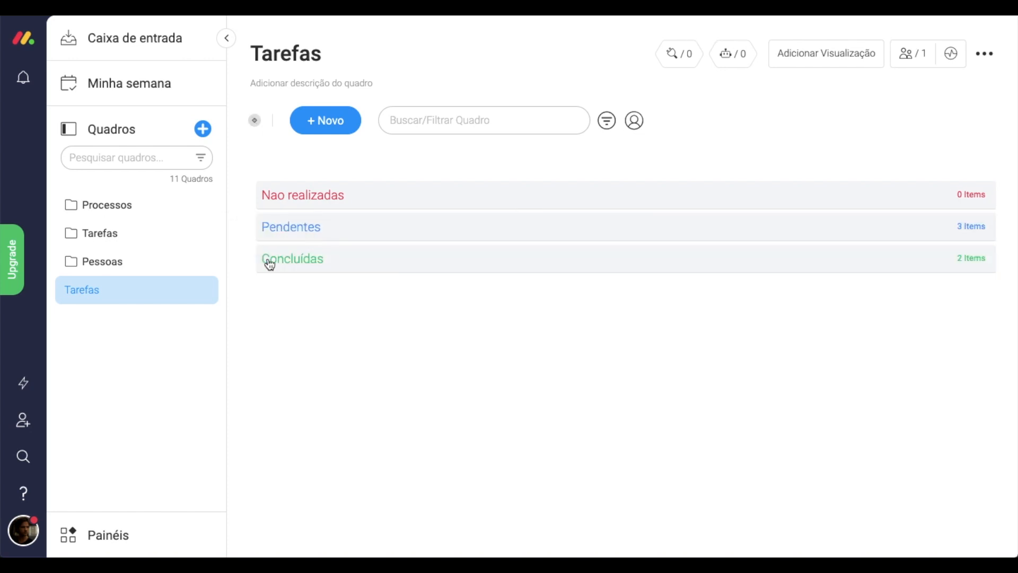
- Expand the "Pendentes", "Concluídas" and "Nao realizadas" groups and move "Nao realizadas" below "Concluídas"
{"action": "left_click", "coordinate": [310, 236]}
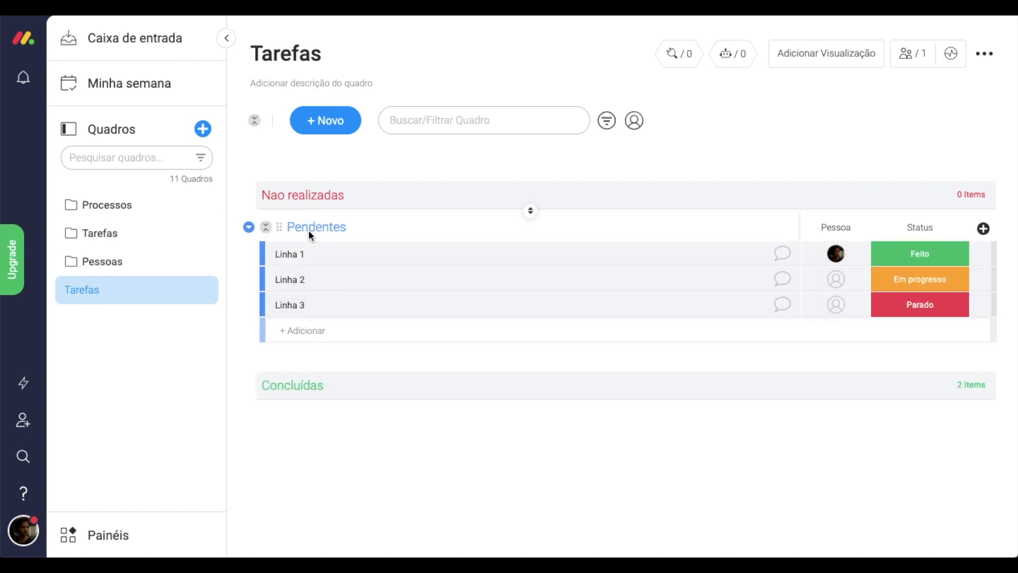
{"action": "left_click", "coordinate": [312, 393]}
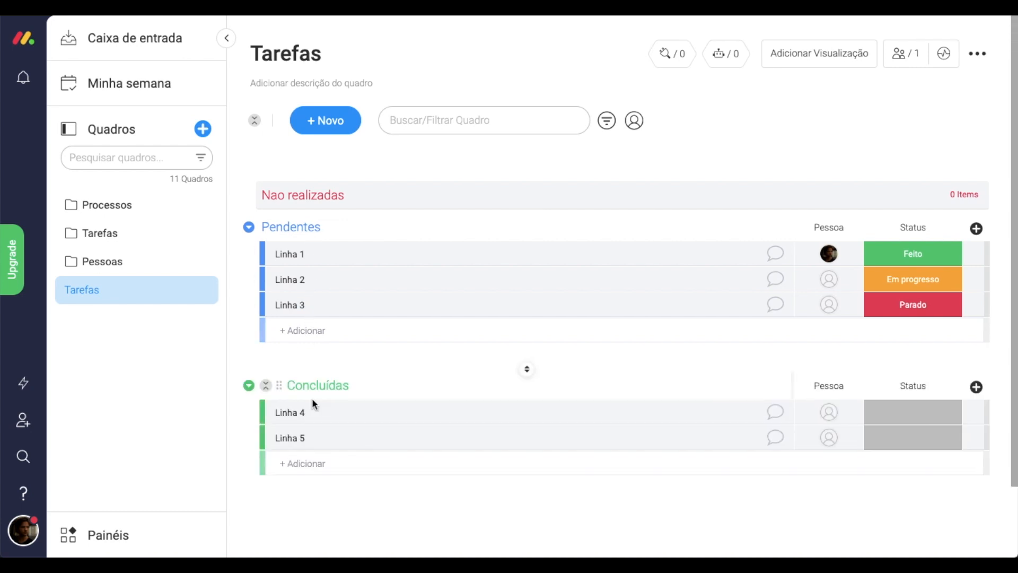
{"action": "left_click", "coordinate": [335, 196]}
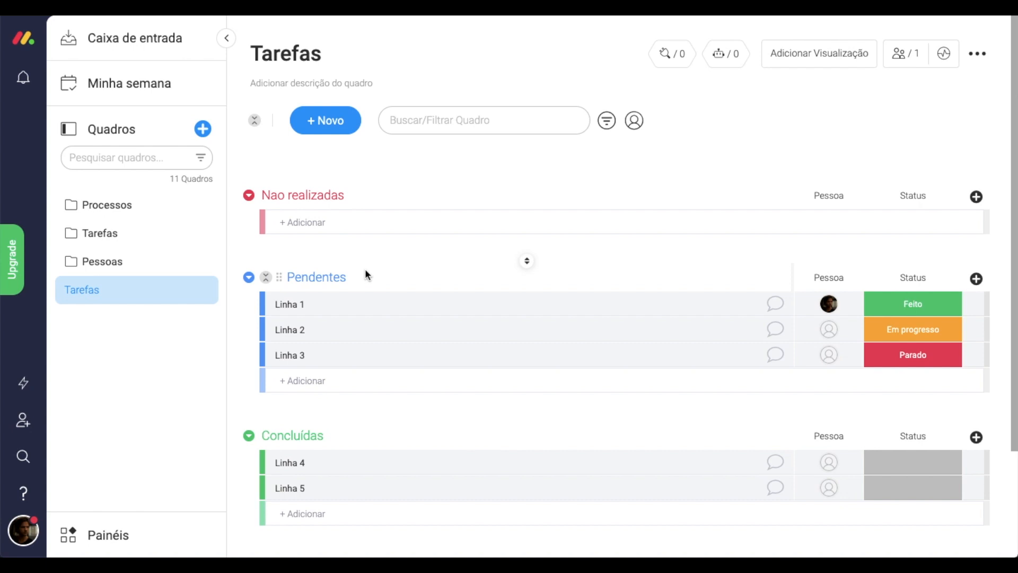
{"action": "left_click_drag", "start_coordinate": [277, 197], "coordinate": [311, 278]}
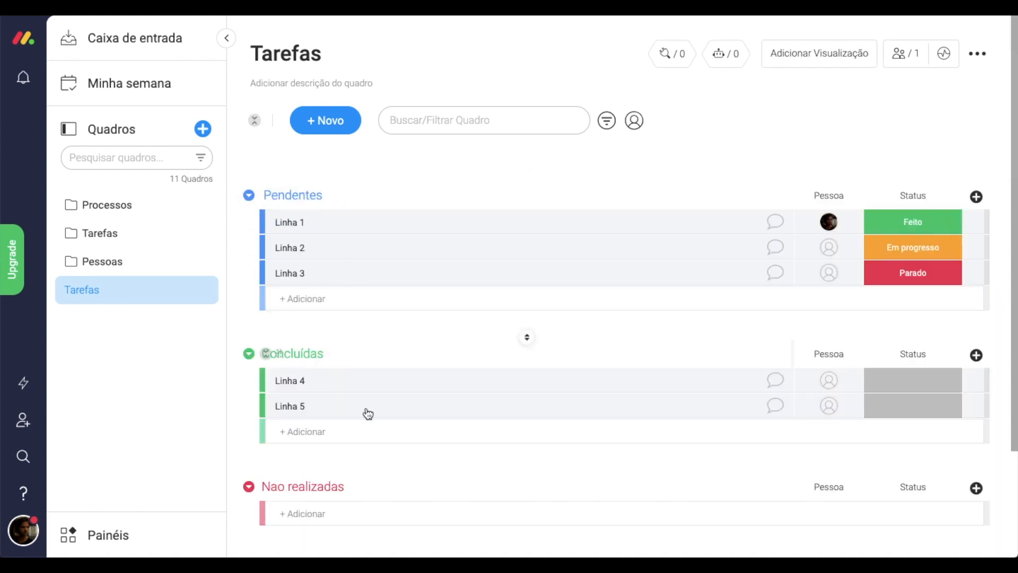
- Rename the first item of the "Pendentes" group "Reservar o espaço"
{"action": "scroll", "coordinate": [370, 419], "scroll_direction": "down", "scroll_amount": 1}
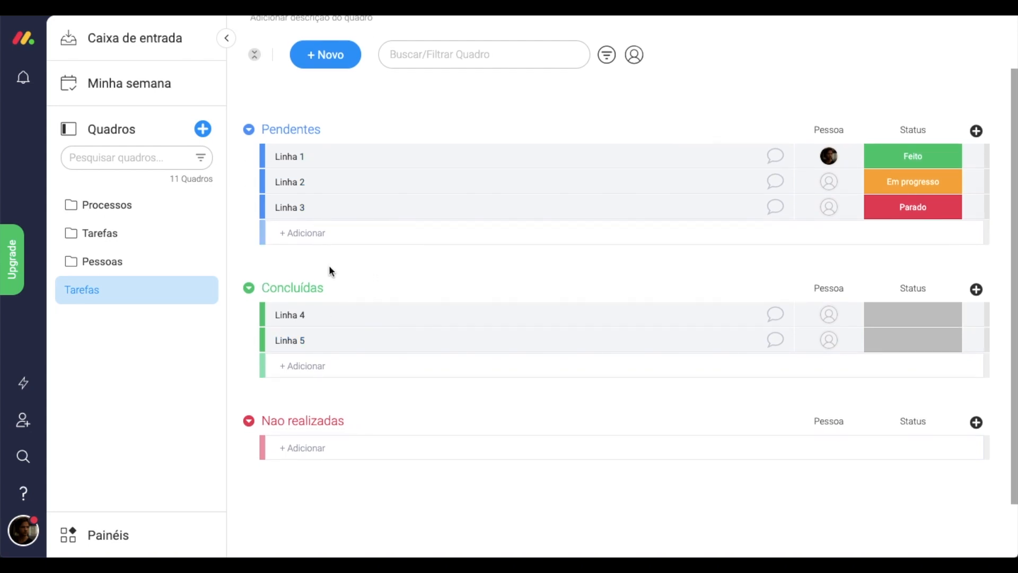
{"action": "scroll", "coordinate": [330, 265], "scroll_direction": "up", "scroll_amount": 1}
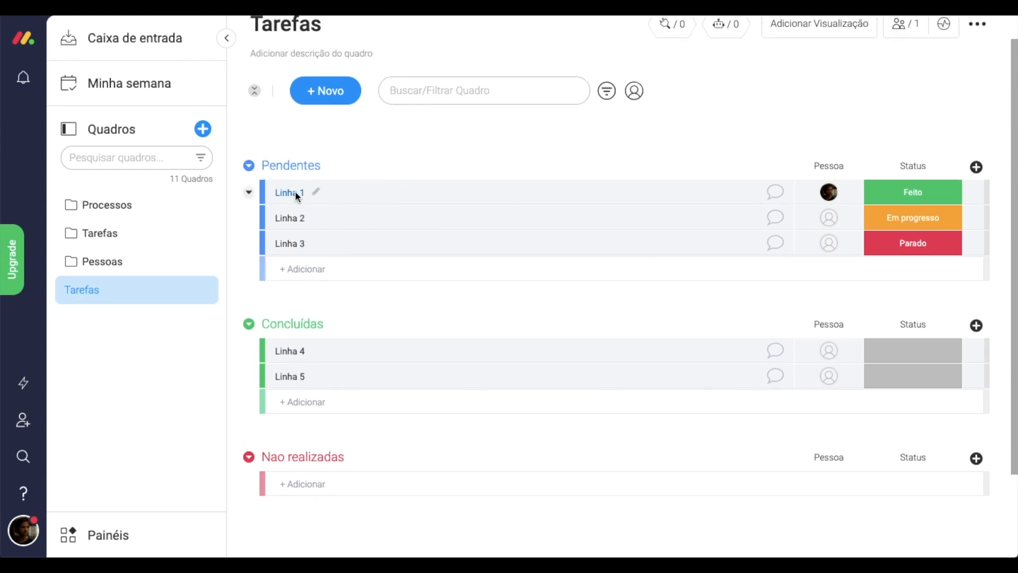
{"action": "left_click", "coordinate": [311, 191]}
{"action": "key", "text": "ctrl+a"}
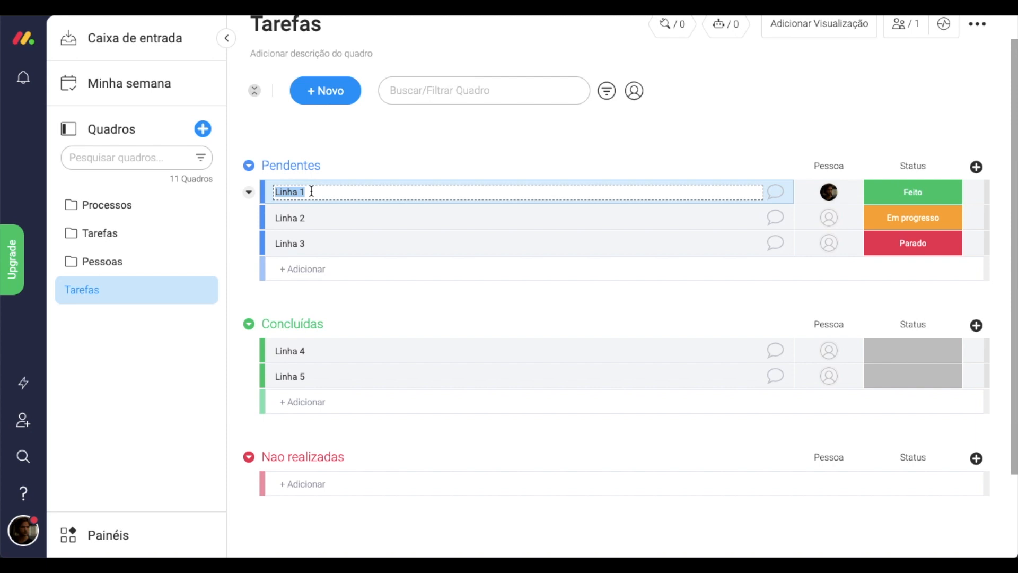
{"action": "type", "text": "Reservar o espaço"}
- Rename the second item of the "Pendentes" group "Ligar para convidados"
{"action": "left_click", "coordinate": [297, 219]}
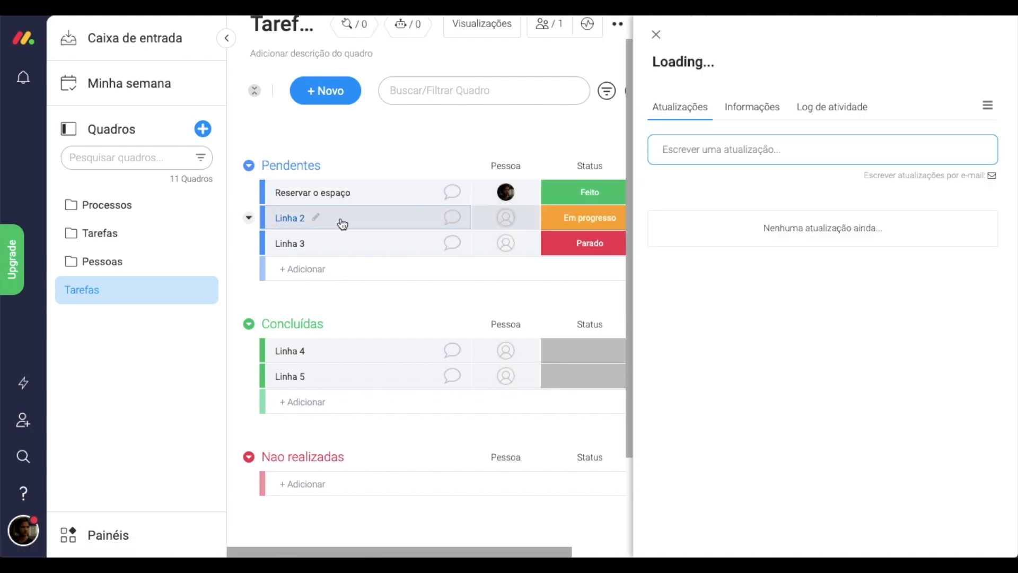
{"action": "left_click", "coordinate": [656, 34]}
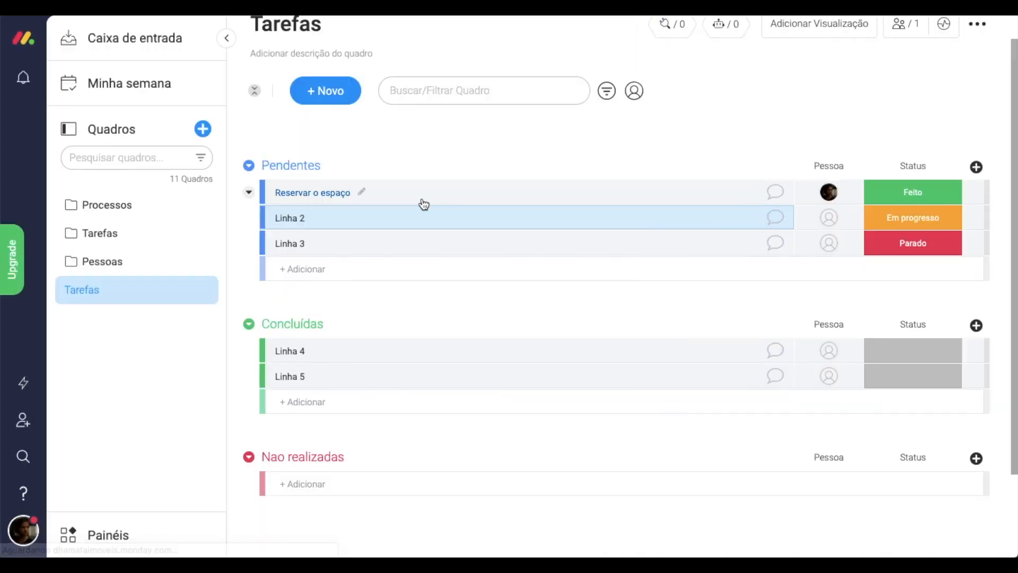
{"action": "left_click", "coordinate": [318, 218]}
{"action": "key", "text": "BackSpace"}
{"action": "key", "text": "BackSpace"}
{"action": "key", "text": "BackSpace"}
{"action": "key", "text": "BackSpace"}
{"action": "key", "text": "BackSpace"}
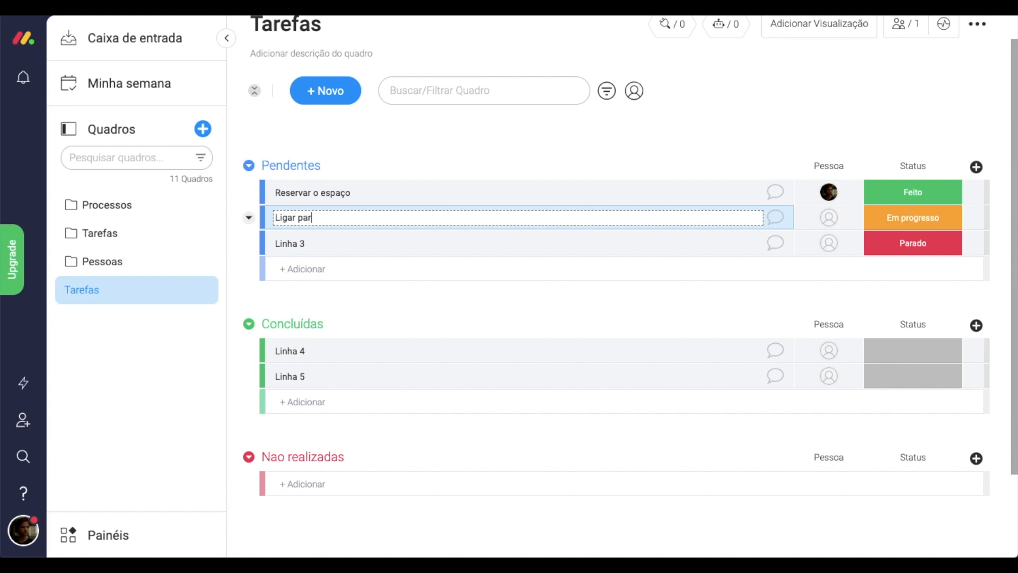
{"action": "type", "text": "dados"}
{"action": "left_click", "coordinate": [406, 297]}
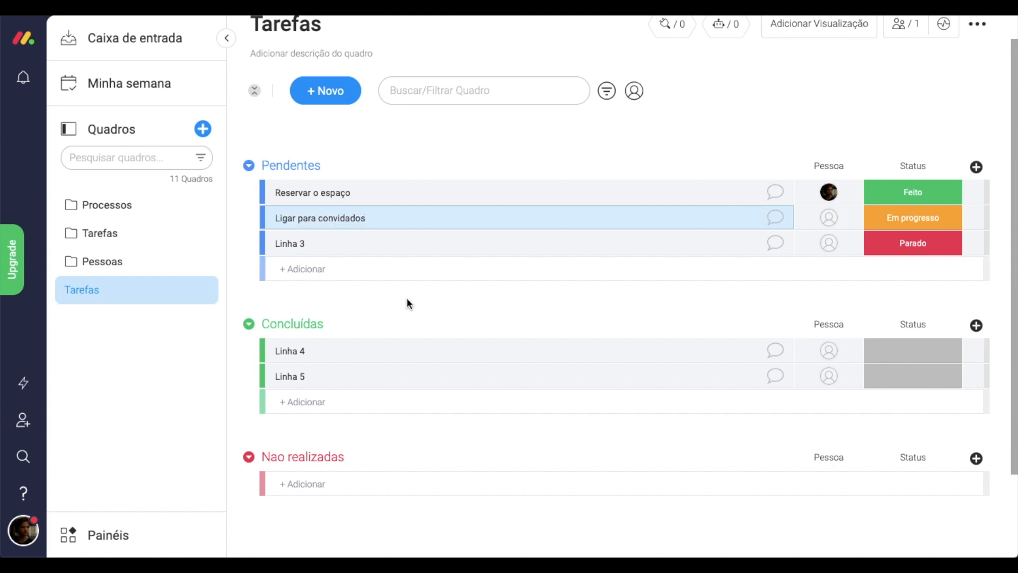
- Rename the third item of the "Pendentes" group "Contratar segurança"
{"action": "left_click", "coordinate": [316, 243]}
{"action": "key", "text": "ctrl+a"}
{"action": "type", "text": "Co"}
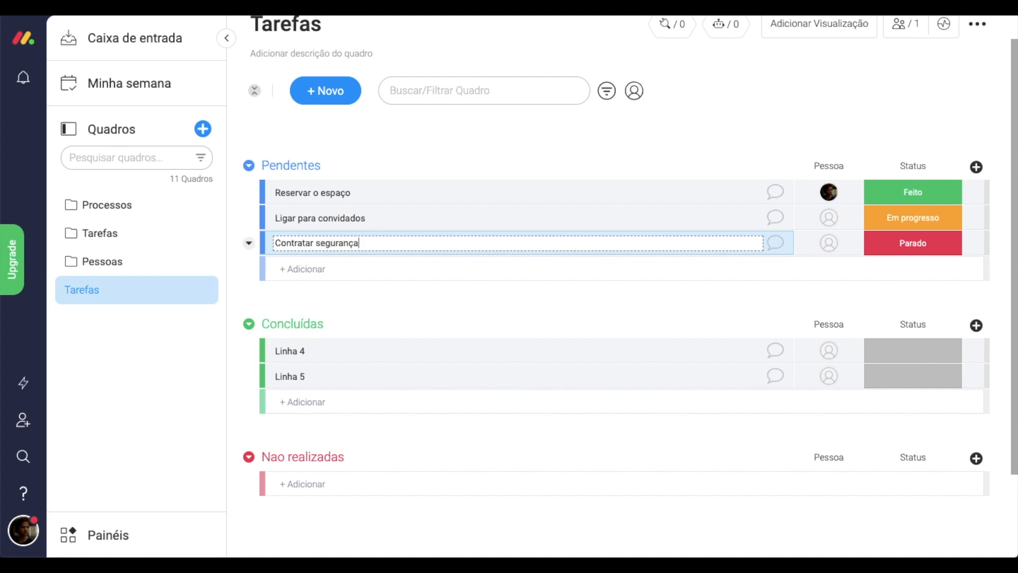
{"action": "left_click", "coordinate": [364, 307]}
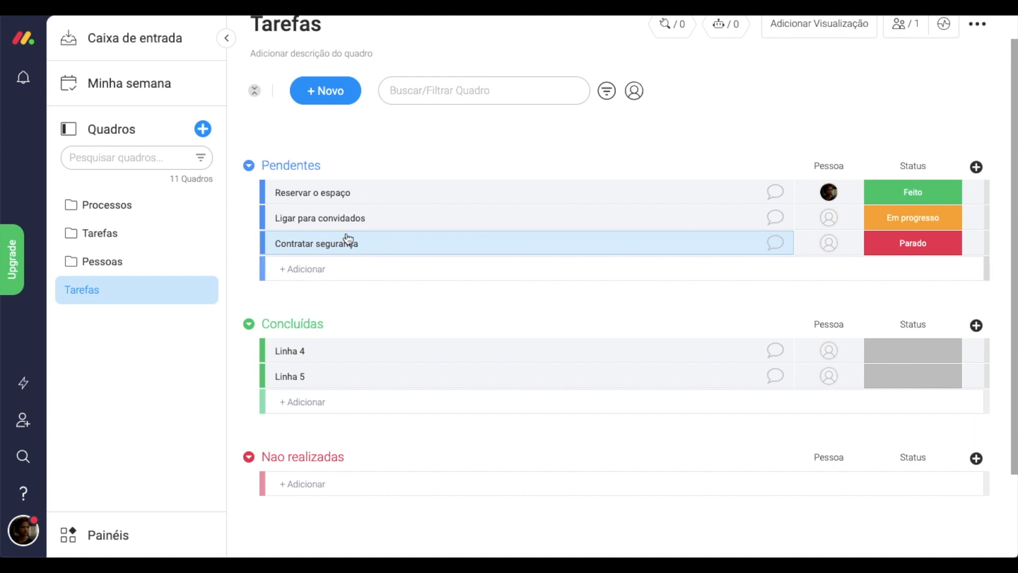
- Select all three items in the "Pendentes" group and clear the selection again
{"action": "mouse_move", "coordinate": [337, 195]}
{"action": "left_mouse_down"}
{"action": "mouse_move", "coordinate": [368, 265]}
{"action": "mouse_move", "coordinate": [366, 419]}
{"action": "mouse_move", "coordinate": [477, 424]}
{"action": "mouse_move", "coordinate": [527, 415]}
{"action": "mouse_move", "coordinate": [390, 274]}
{"action": "mouse_move", "coordinate": [344, 204]}
{"action": "left_mouse_up"}
{"action": "mouse_move", "coordinate": [272, 197]}
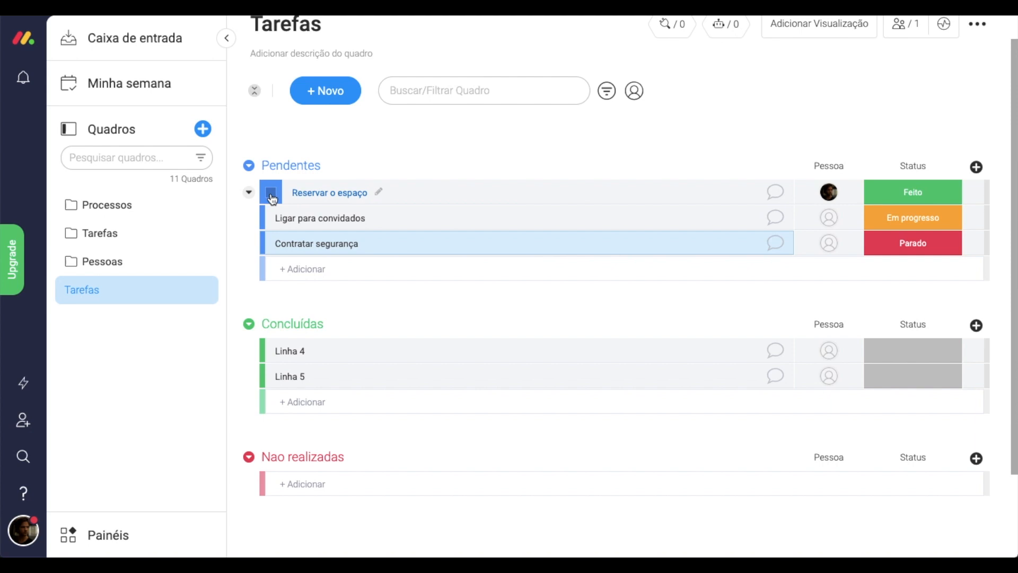
{"action": "left_click", "coordinate": [271, 194]}
{"action": "left_click", "coordinate": [271, 219]}
{"action": "left_click", "coordinate": [272, 244]}
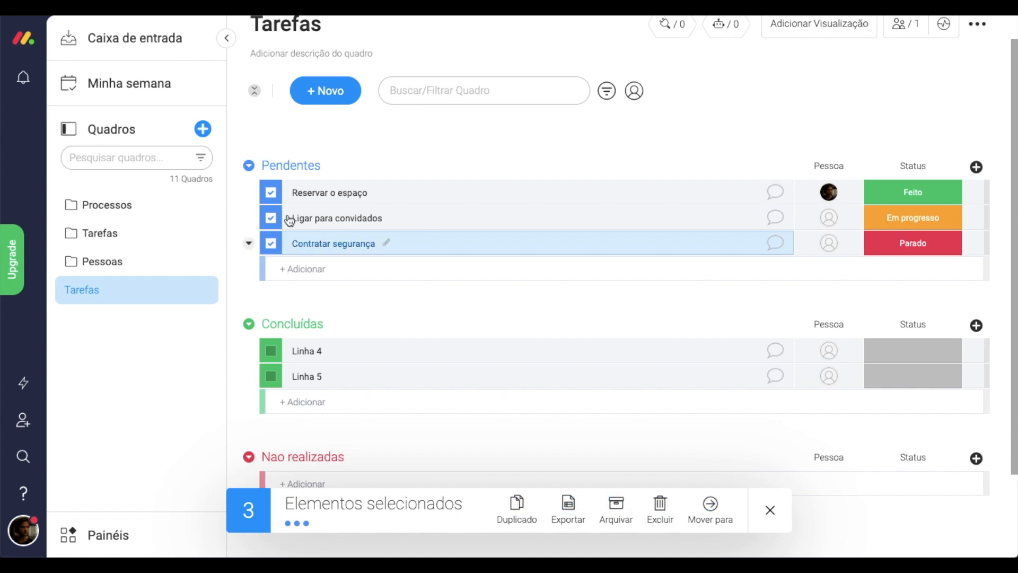
{"action": "left_click", "coordinate": [270, 192]}
{"action": "left_click", "coordinate": [272, 216]}
{"action": "left_click", "coordinate": [270, 244]}
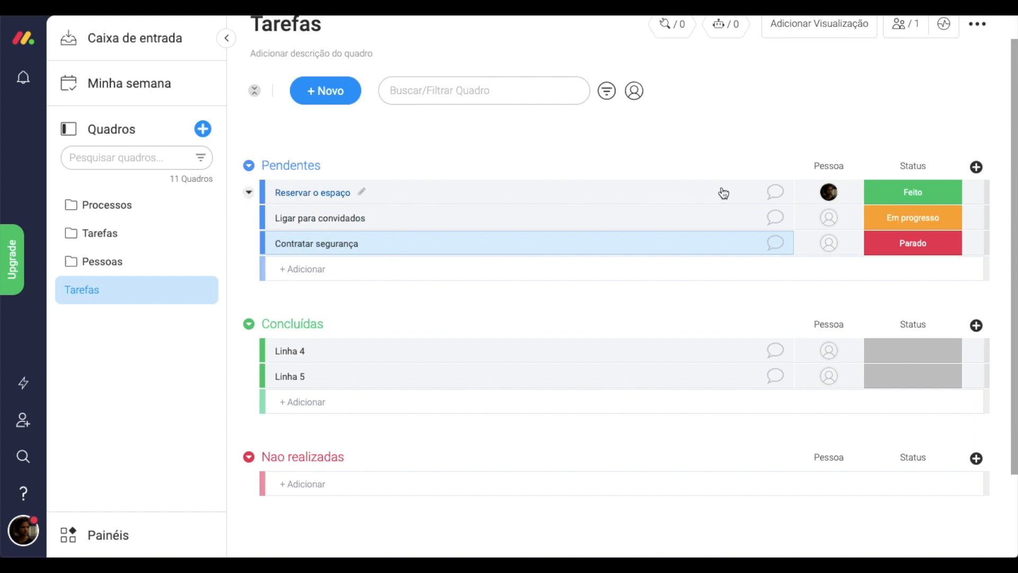
- Open a new update on the "Reservar o espaço" item and look at its file attachment sources and GIF picker
{"action": "left_click", "coordinate": [774, 197]}
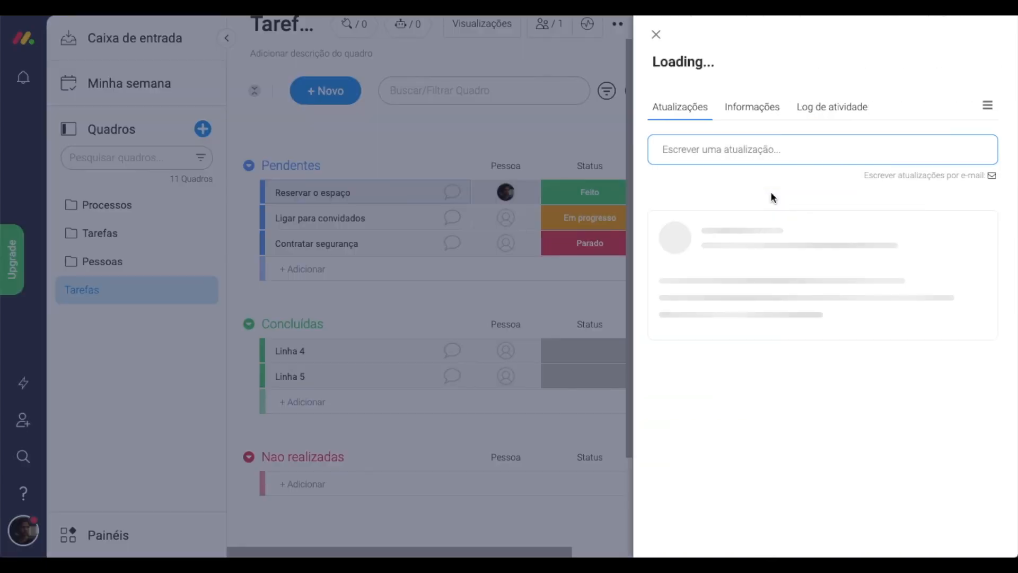
{"action": "left_click", "coordinate": [739, 155]}
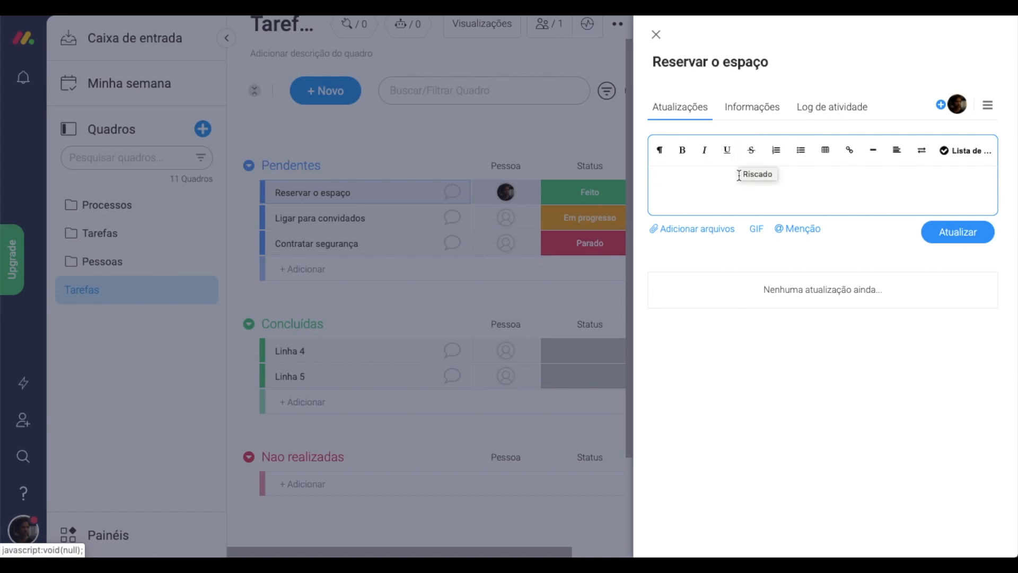
{"action": "left_click", "coordinate": [696, 232]}
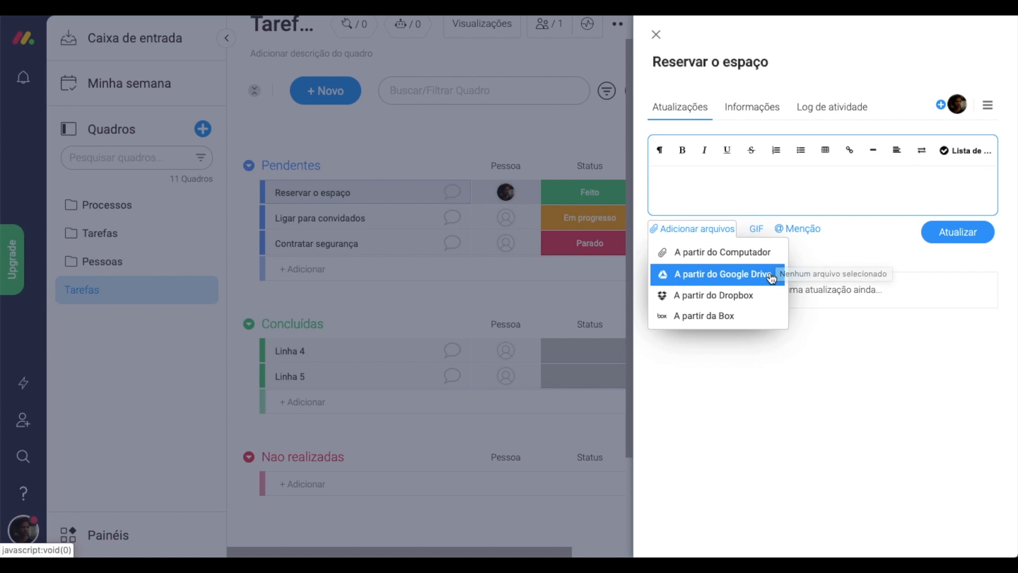
{"action": "left_click", "coordinate": [819, 253]}
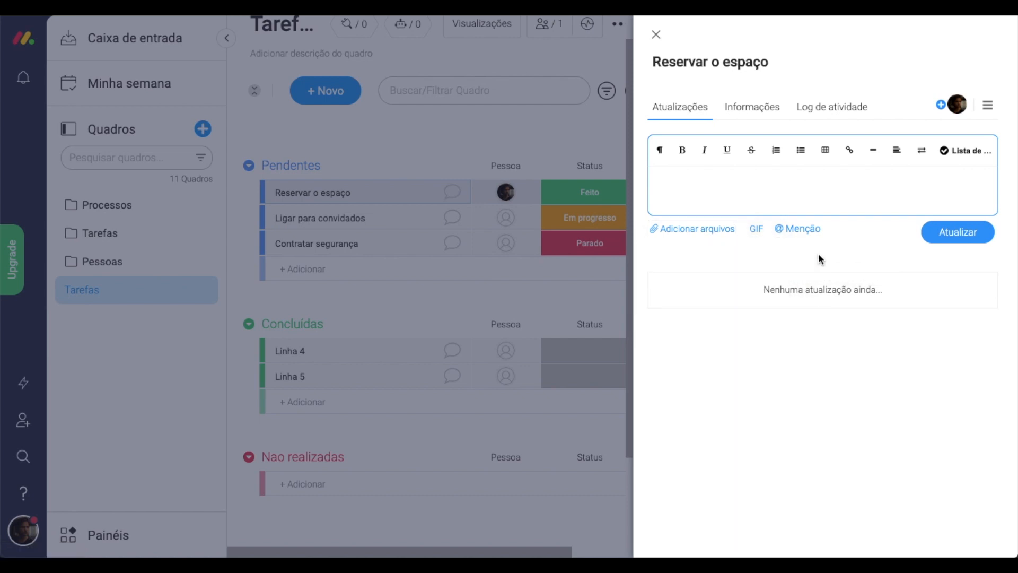
{"action": "left_click", "coordinate": [759, 234]}
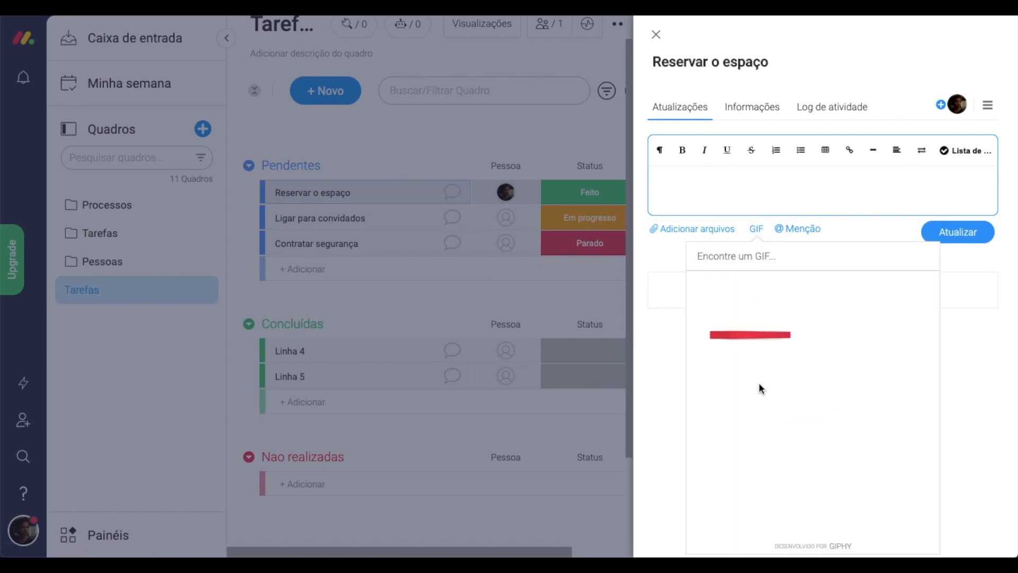
- Post an update on "Reservar o espaço" that mentions the first listed team member and says "já conclui a minha parte da tarefa."
{"action": "left_click", "coordinate": [798, 228]}
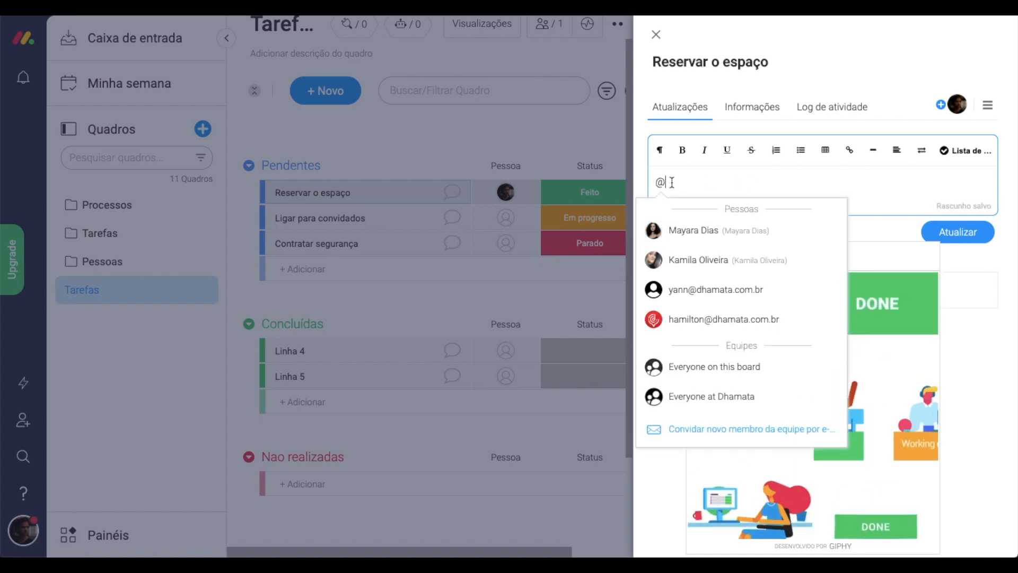
{"action": "left_click", "coordinate": [714, 232]}
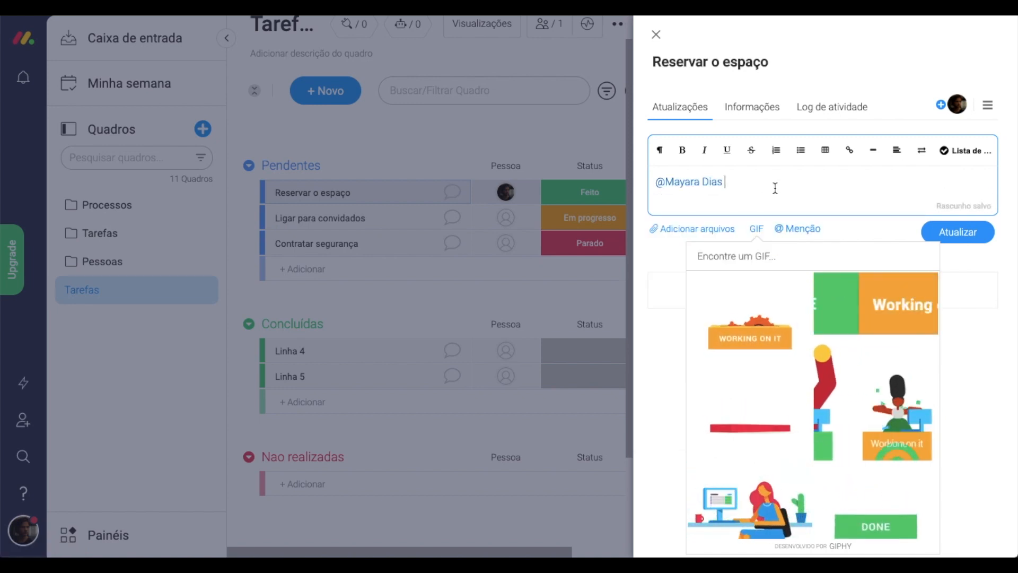
{"action": "type", "text": "já "}
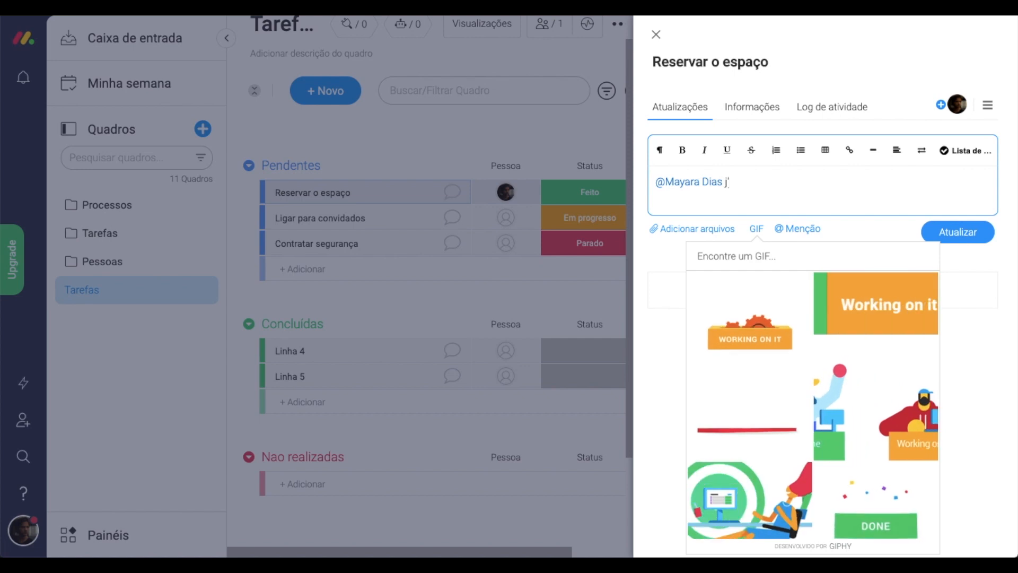
{"action": "type", "text": "conclu"}
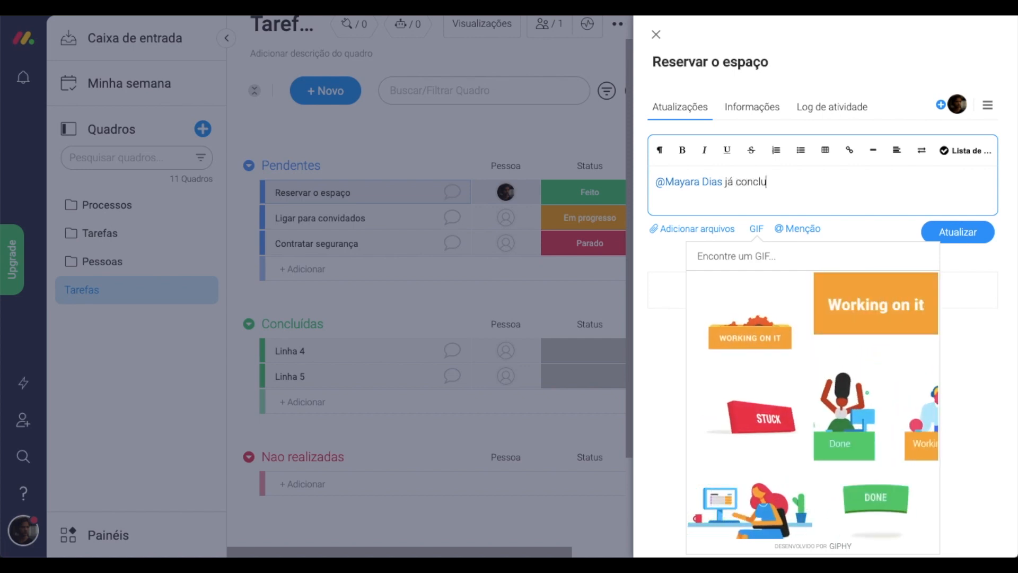
{"action": "type", "text": "i a minha p"}
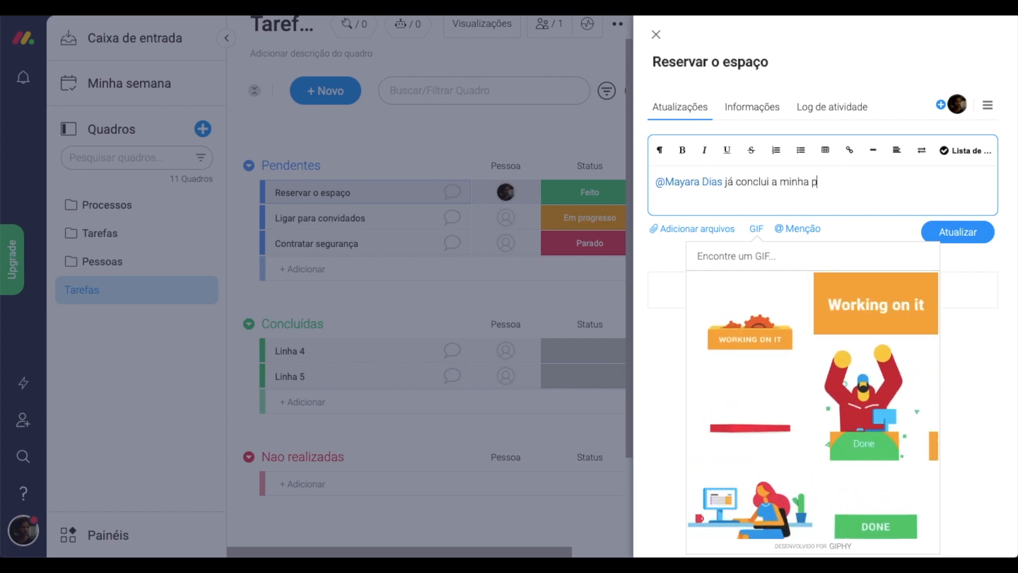
{"action": "type", "text": "arte da ta"}
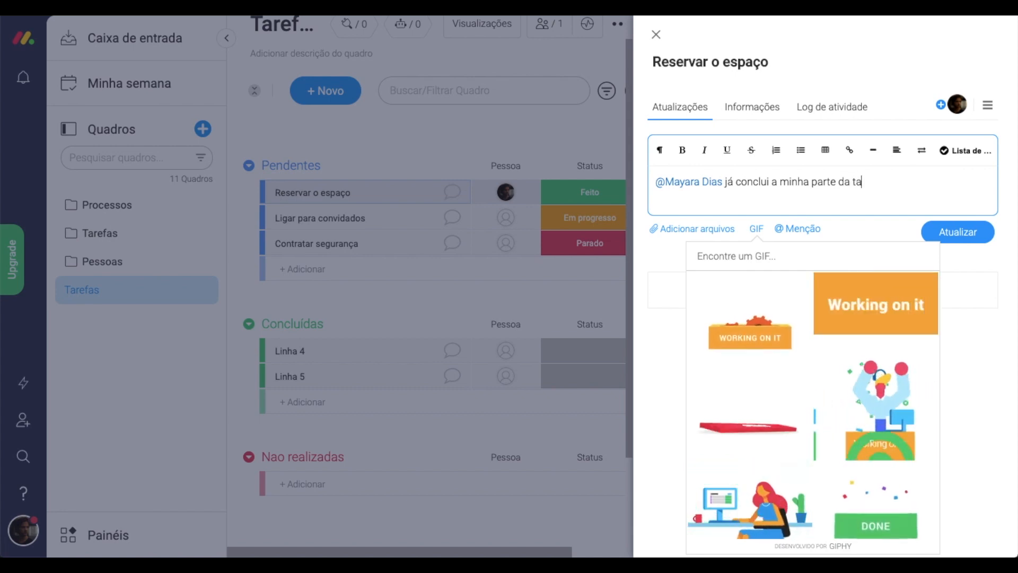
{"action": "type", "text": "refa."}
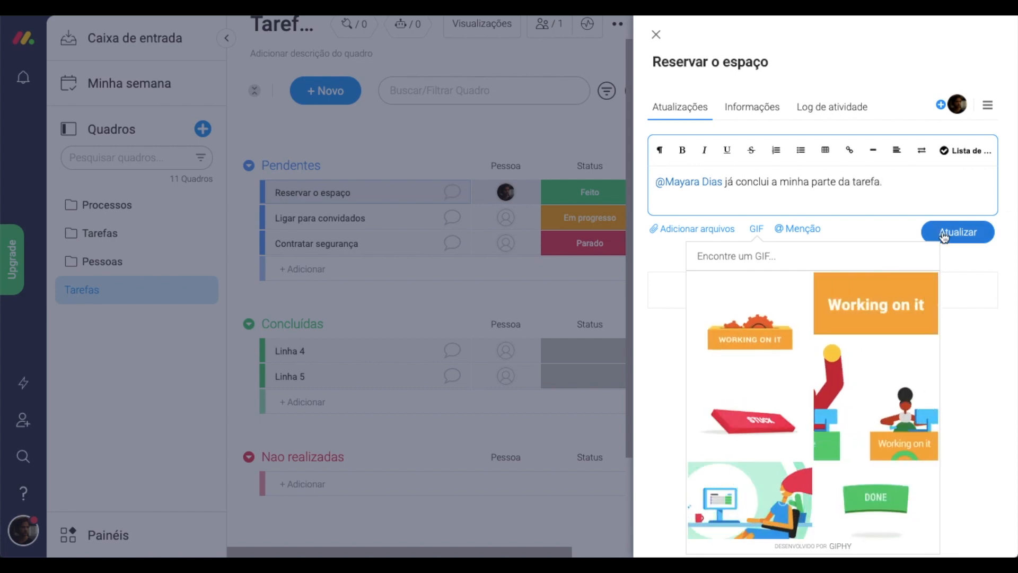
{"action": "left_click", "coordinate": [955, 240]}
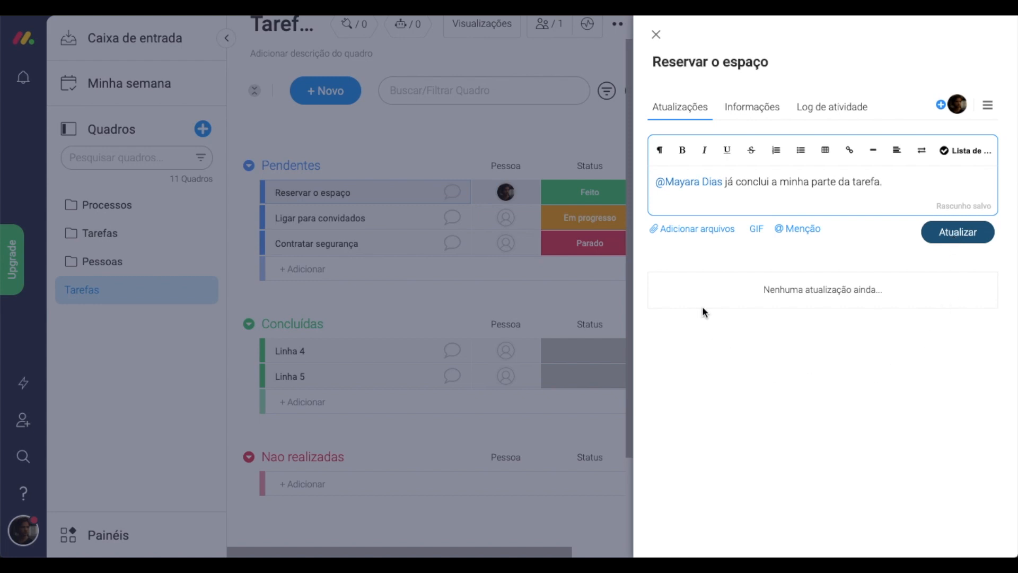
{"action": "left_click", "coordinate": [952, 236]}
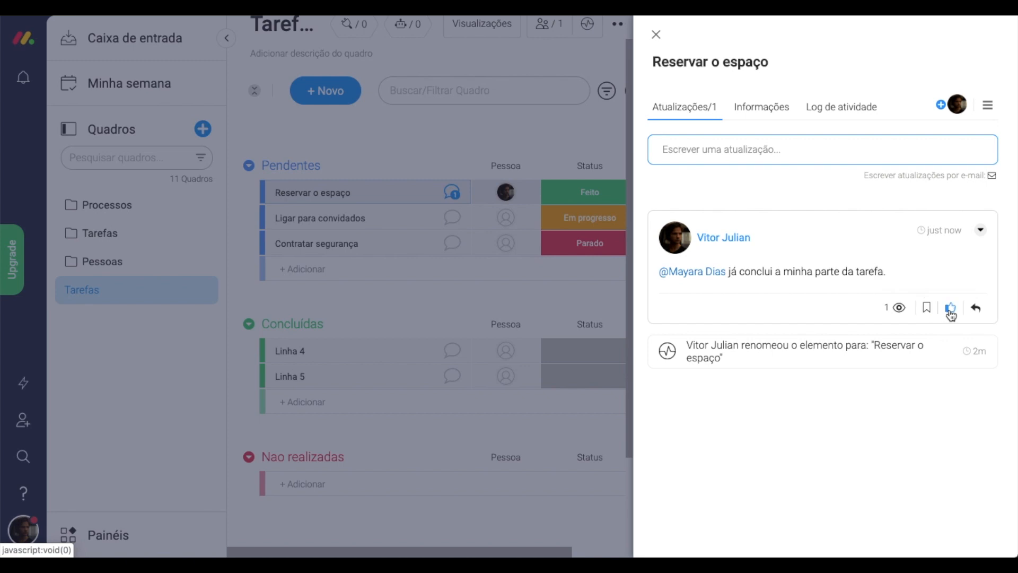
- Reply "Ok." to the posted update and close the "Reservar o espaço" item
{"action": "left_click", "coordinate": [975, 308]}
{"action": "type", "text": "Ok."}
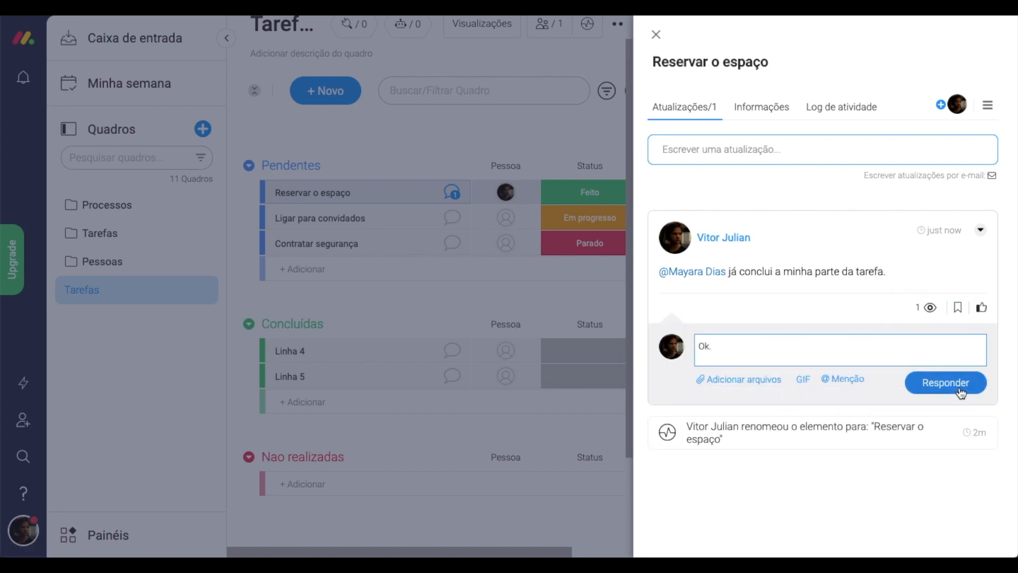
{"action": "left_click", "coordinate": [946, 382]}
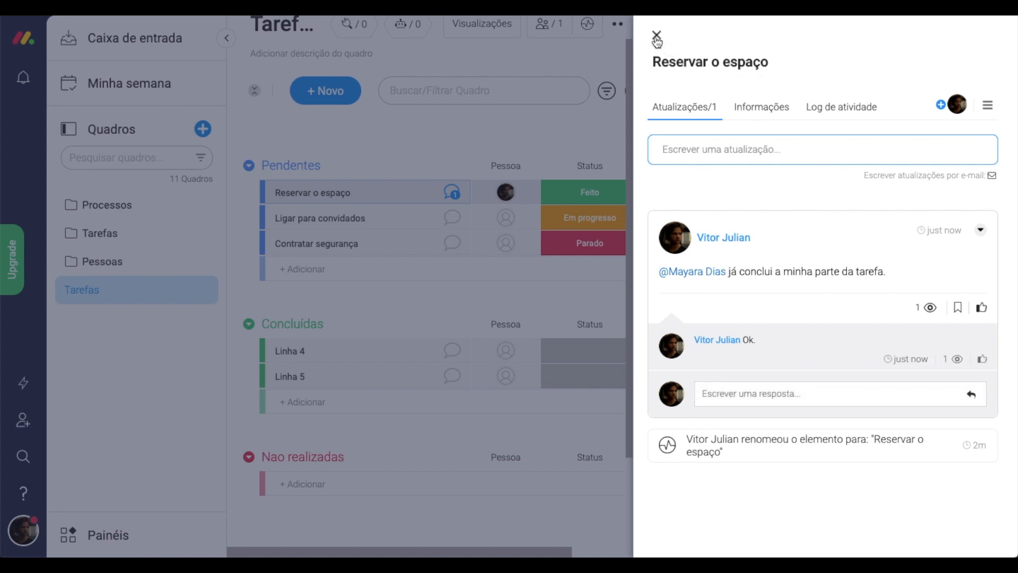
{"action": "left_click", "coordinate": [656, 34]}
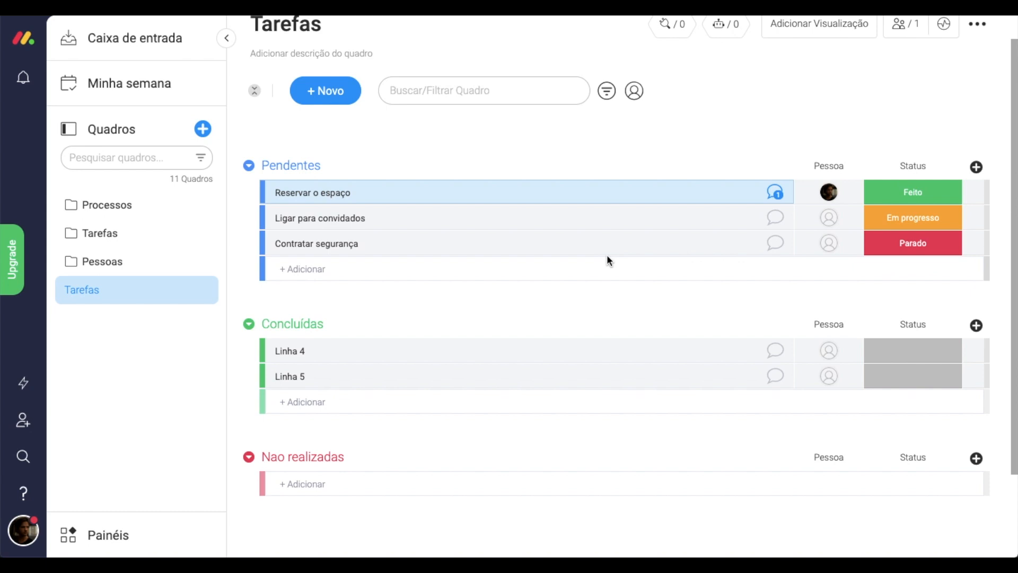
- Add a "Data" column to the board
{"action": "left_click", "coordinate": [976, 168]}
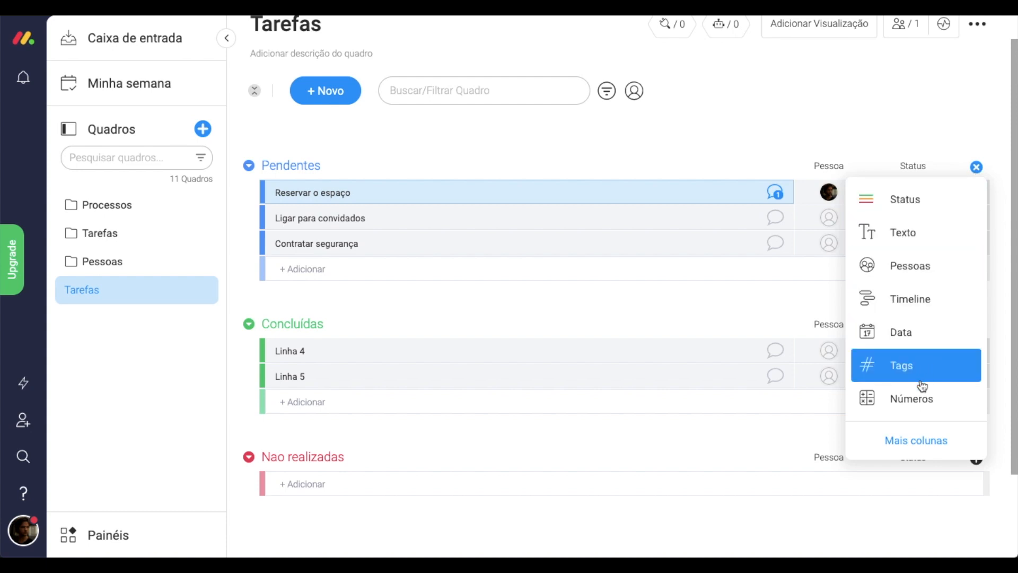
{"action": "left_click", "coordinate": [915, 332]}
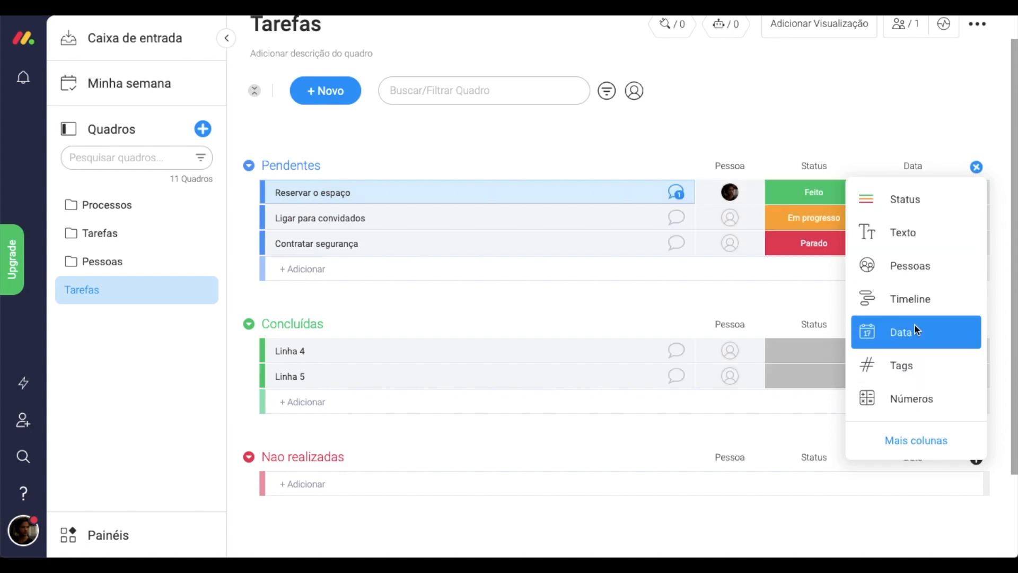
- Add a "Texto" column and a second "Status" column to the board
{"action": "left_click", "coordinate": [977, 173]}
{"action": "left_click", "coordinate": [935, 234]}
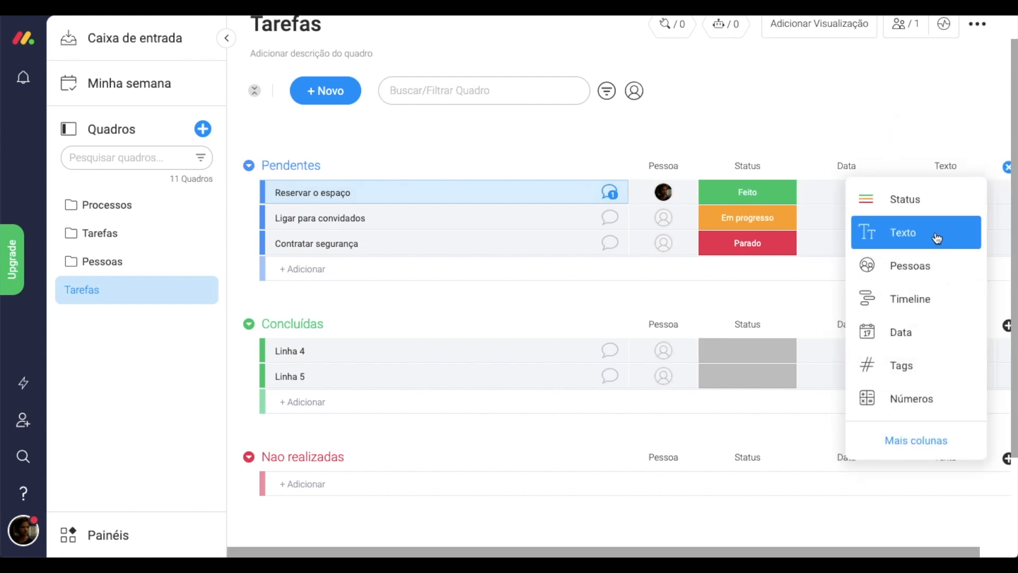
{"action": "left_click", "coordinate": [977, 169]}
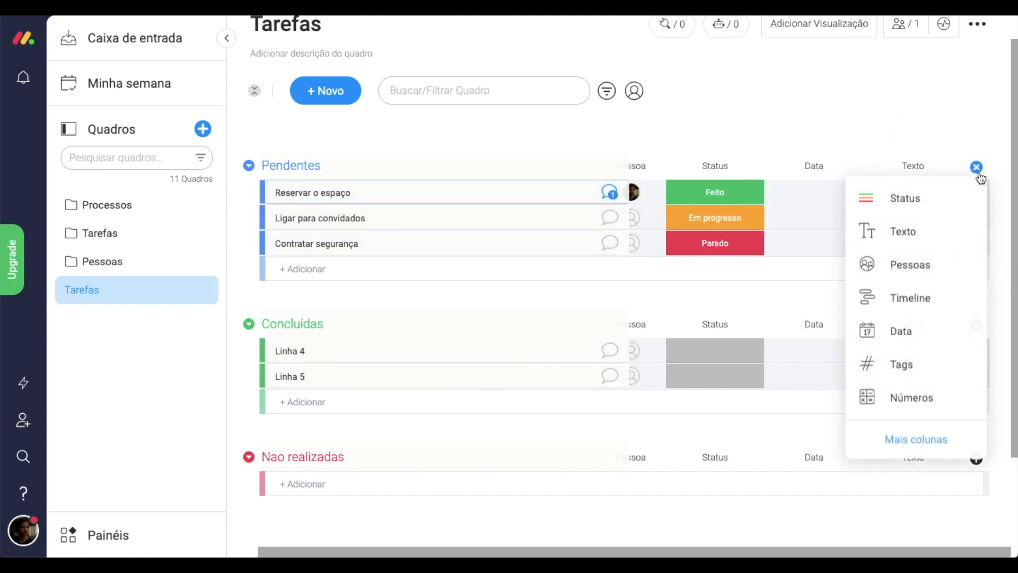
{"action": "left_click", "coordinate": [947, 200]}
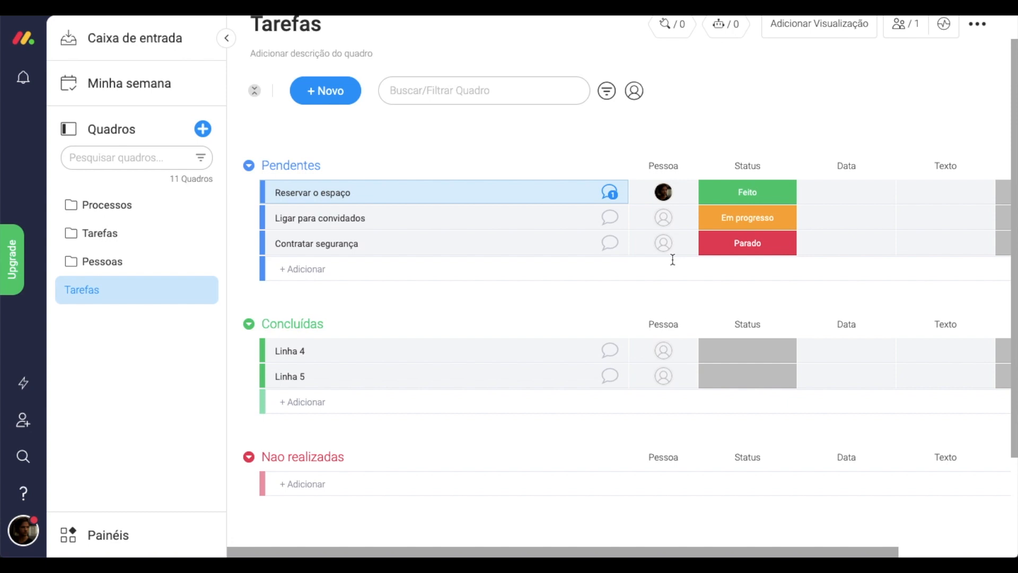
- Rename the "Pessoa" column to "Responsável" and add the second suggested team member as an assignee of "Reservar o espaço"
{"action": "left_click", "coordinate": [667, 166]}
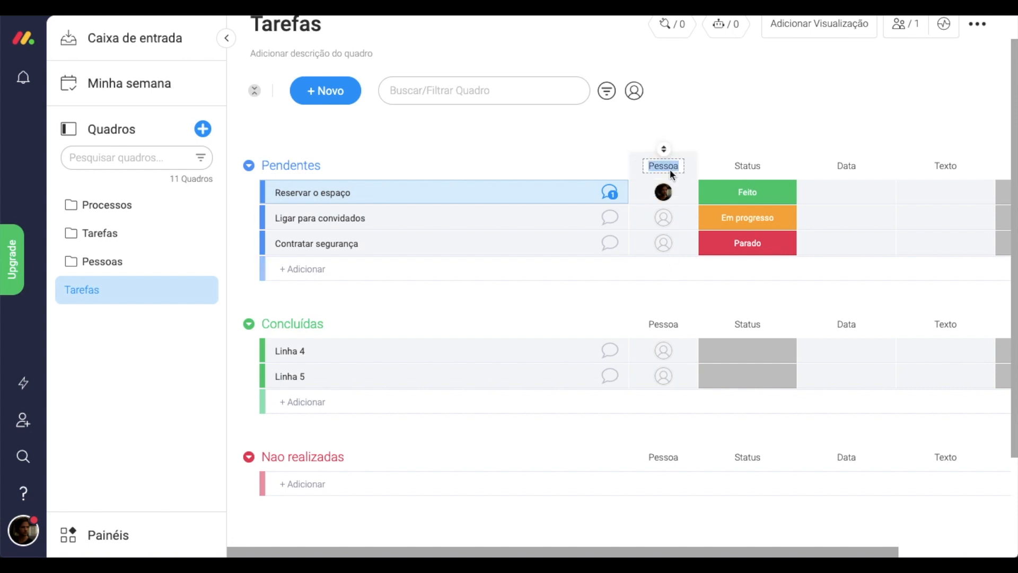
{"action": "type", "text": "Respo"}
{"action": "type", "text": "nsáve"}
{"action": "type", "text": "l"}
{"action": "left_click", "coordinate": [731, 122]}
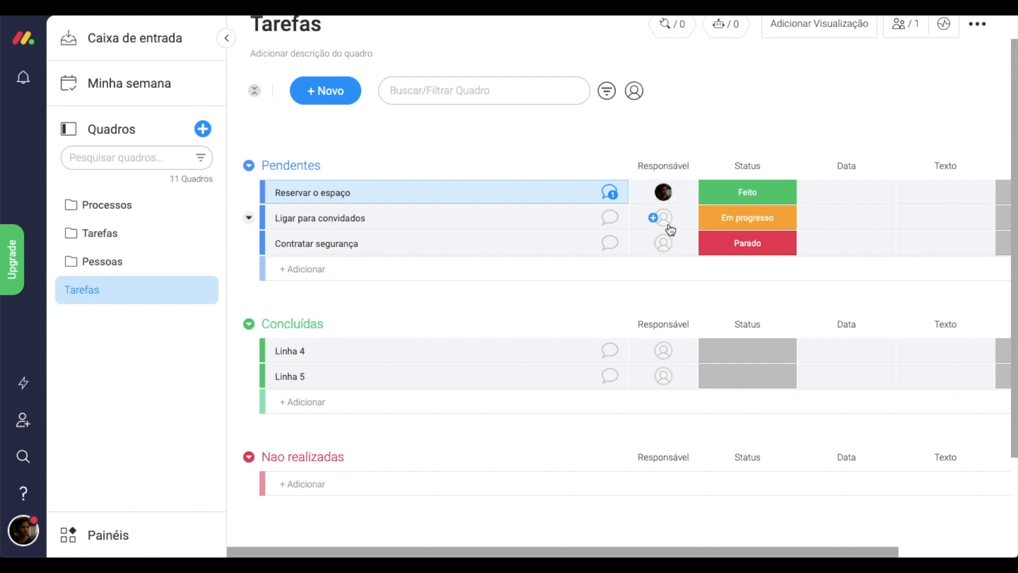
{"action": "left_click", "coordinate": [663, 192]}
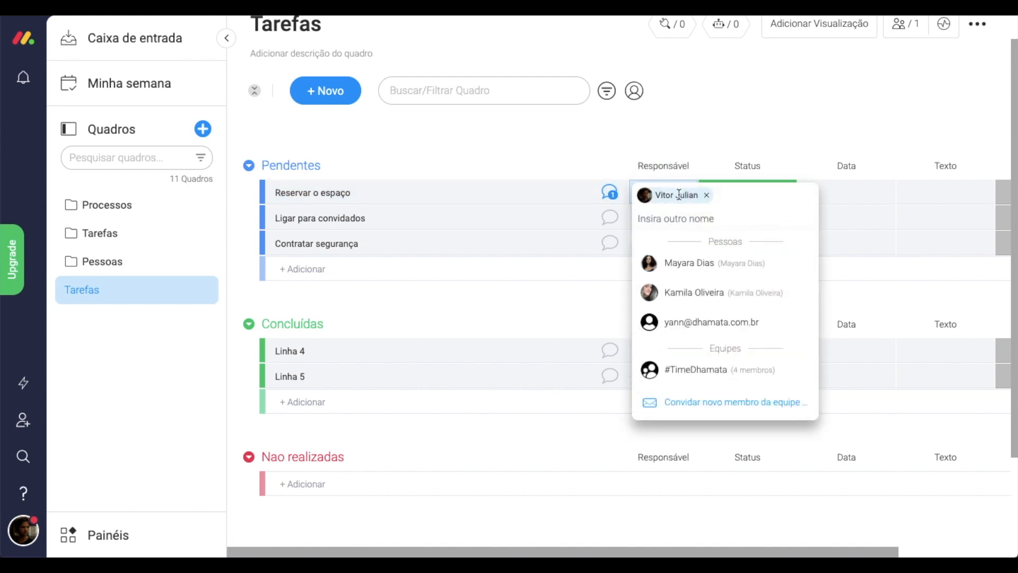
{"action": "left_click", "coordinate": [696, 293]}
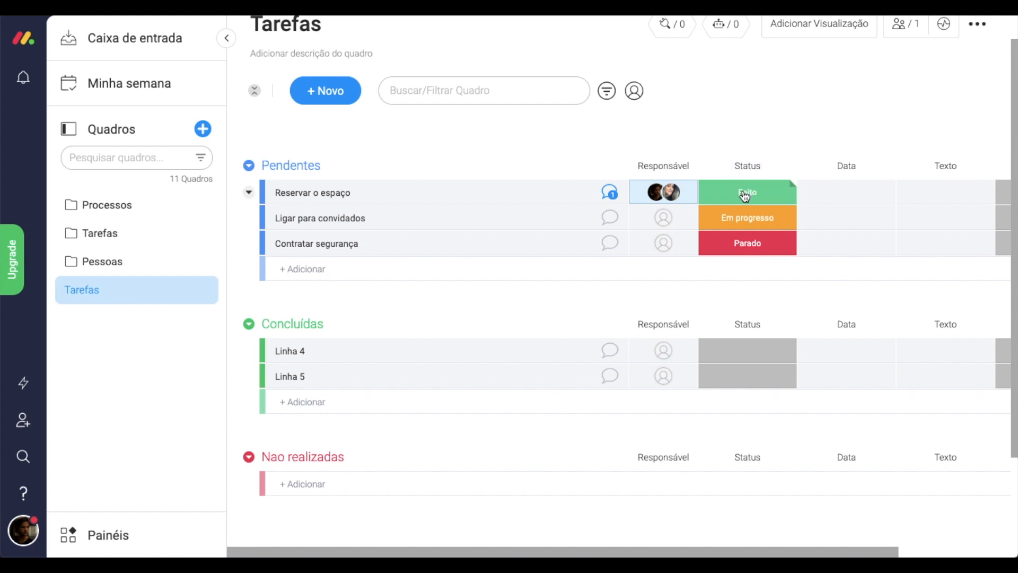
- Rename the first "Status" column, beside "Responsável", to "Estado"
{"action": "left_click", "coordinate": [748, 166]}
{"action": "type", "text": "Estado"}
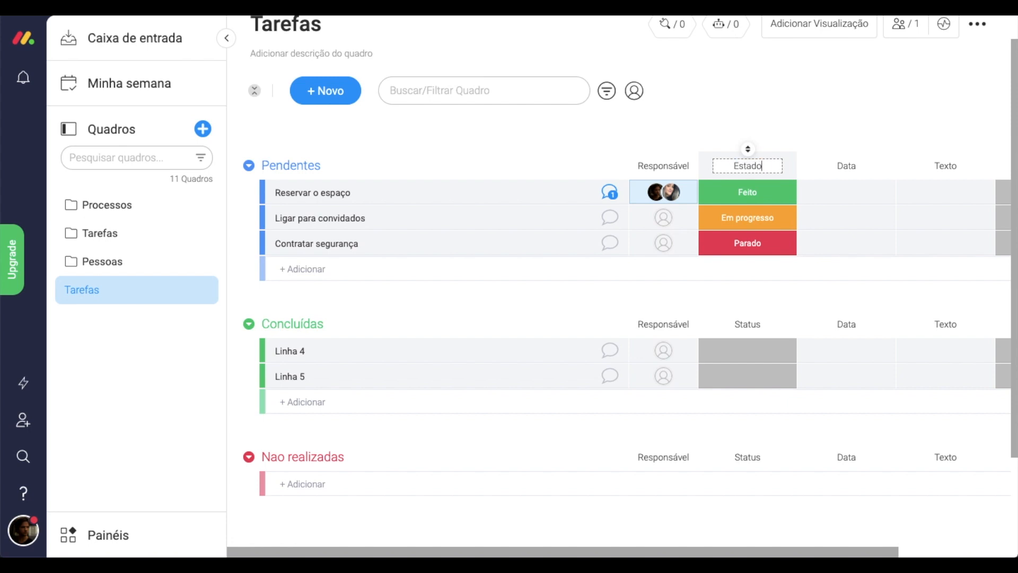
{"action": "left_click", "coordinate": [791, 133]}
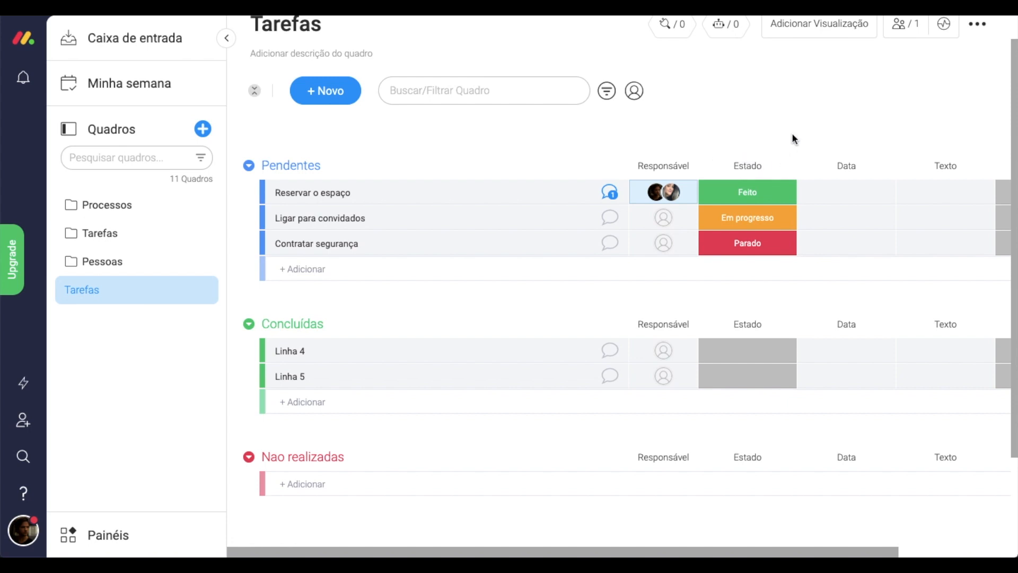
- Rename the "Estado" labels: orange as "Em Andamento", red as "Não realizada" and green as "Concluída", and apply the changes
{"action": "left_click", "coordinate": [762, 196]}
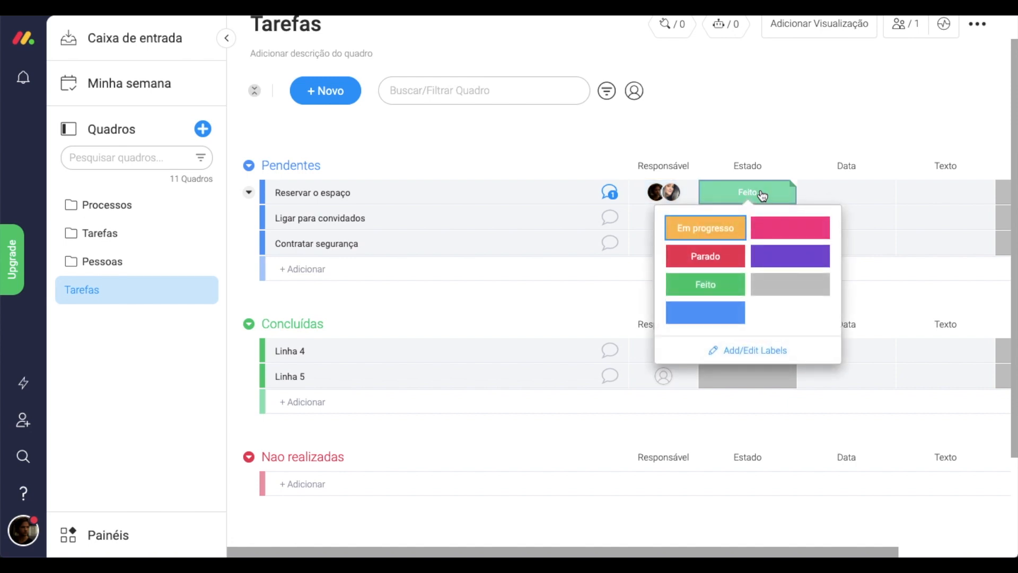
{"action": "left_click", "coordinate": [748, 351]}
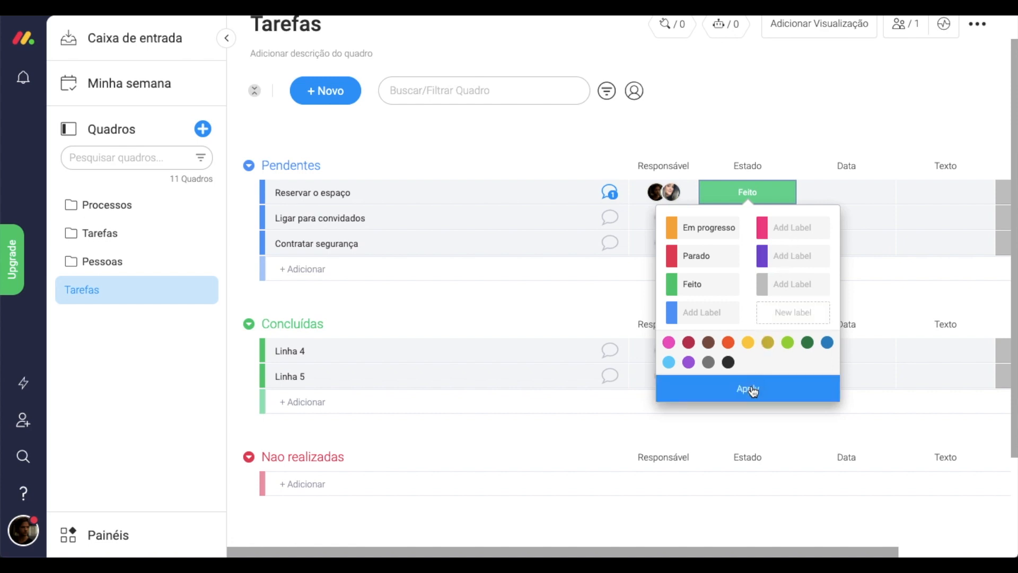
{"action": "left_click", "coordinate": [720, 229]}
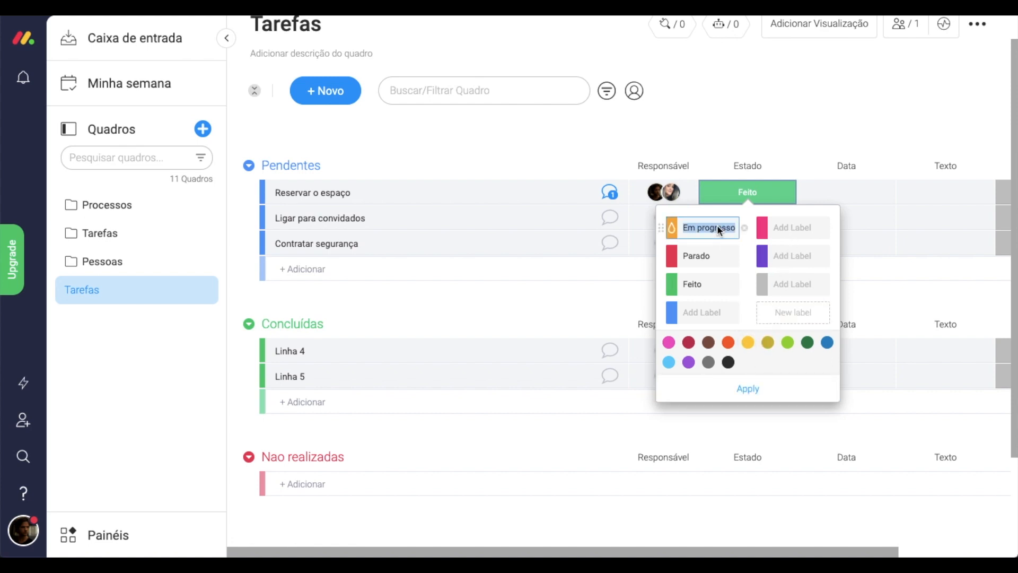
{"action": "type", "text": "Em "}
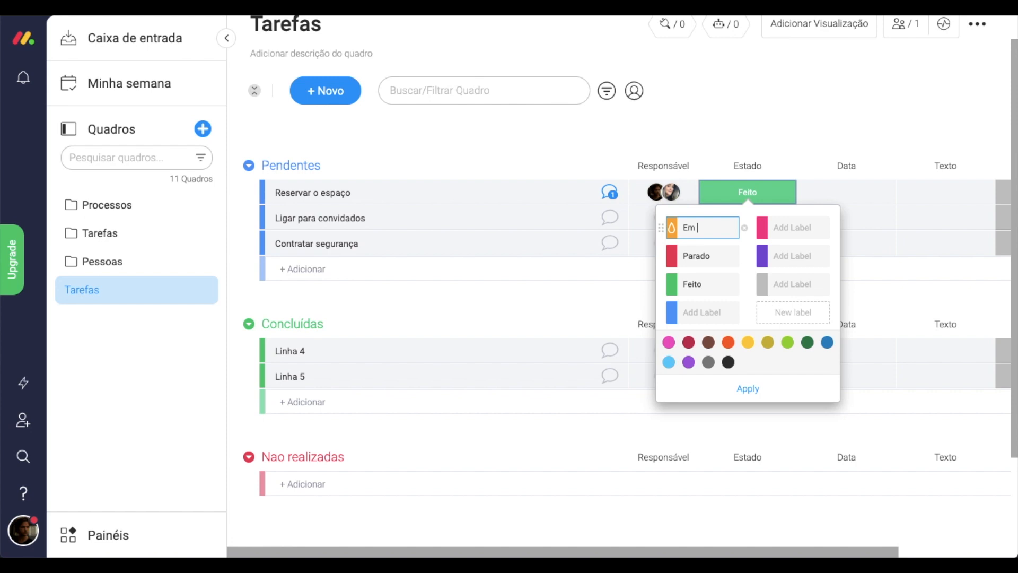
{"action": "type", "text": "Andamento"}
{"action": "left_click", "coordinate": [708, 257]}
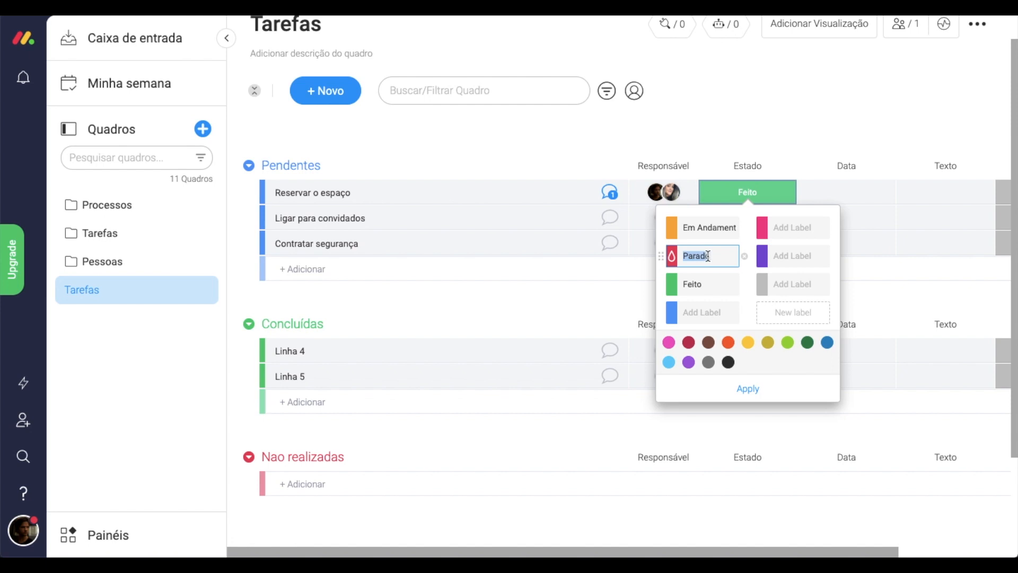
{"action": "type", "text": "Não realizada"}
{"action": "left_click", "coordinate": [702, 285]}
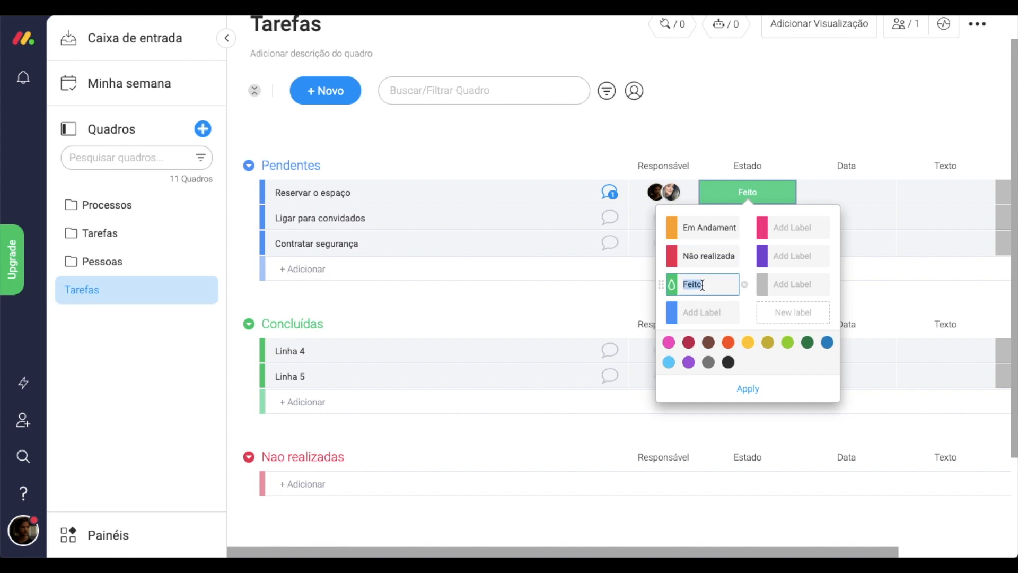
{"action": "type", "text": "Concluída"}
{"action": "left_click", "coordinate": [745, 387]}
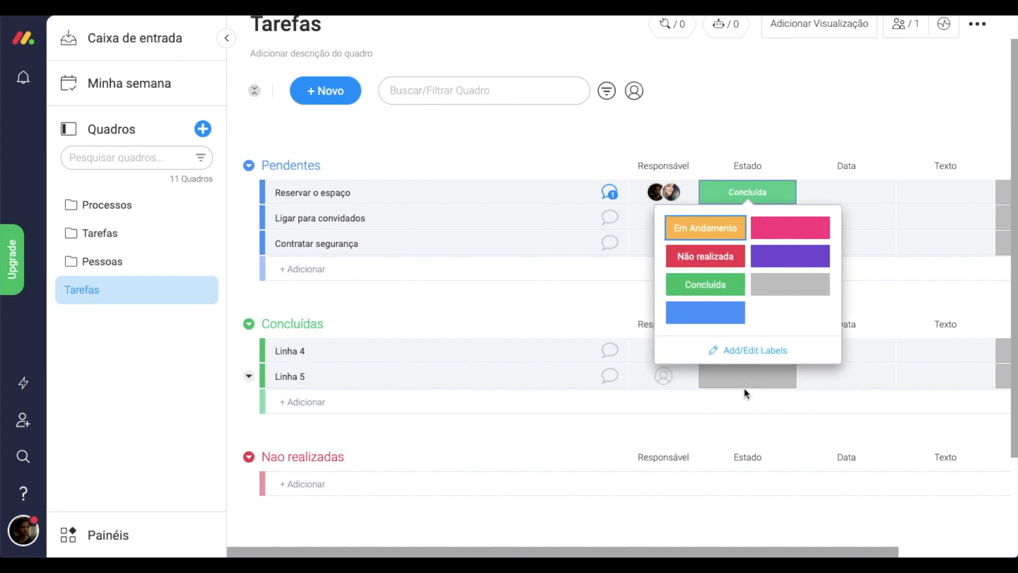
{"action": "left_click", "coordinate": [593, 305]}
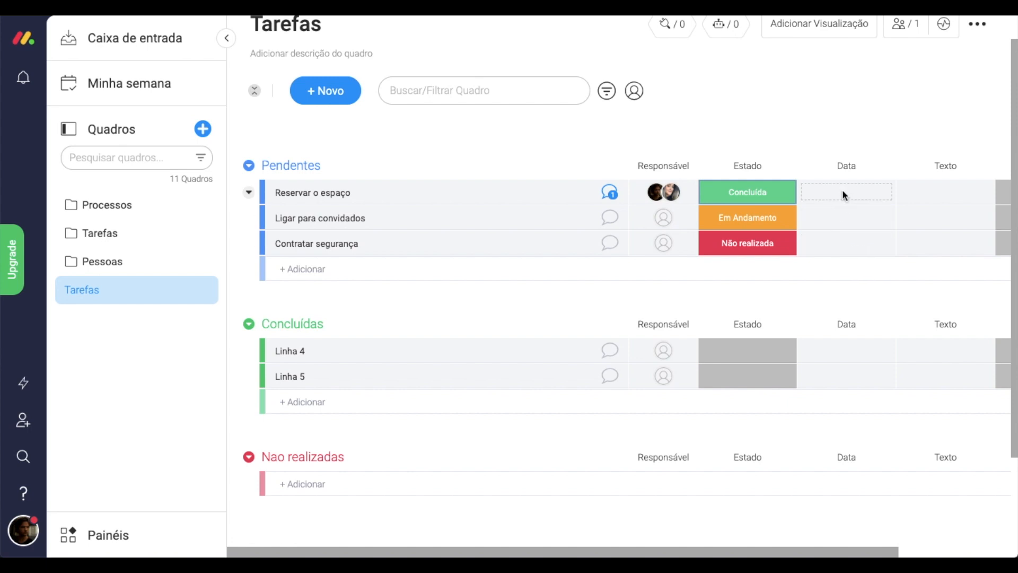
- Set the "Data" value of "Reservar o espaço" to July 25, 2019 with the time 11:00 AM
{"action": "scroll", "coordinate": [842, 189], "scroll_direction": "right", "scroll_amount": 2}
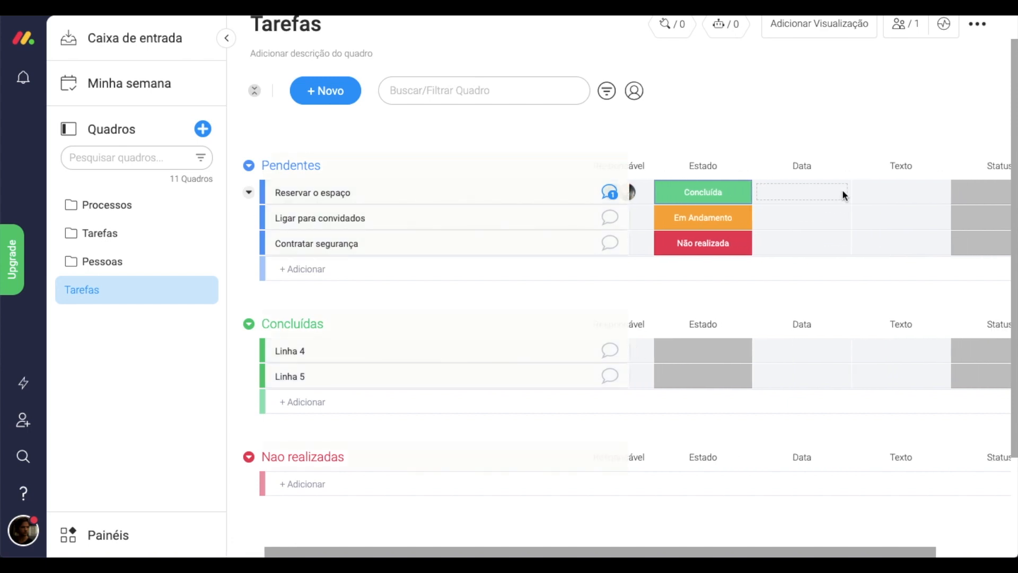
{"action": "left_click", "coordinate": [794, 197]}
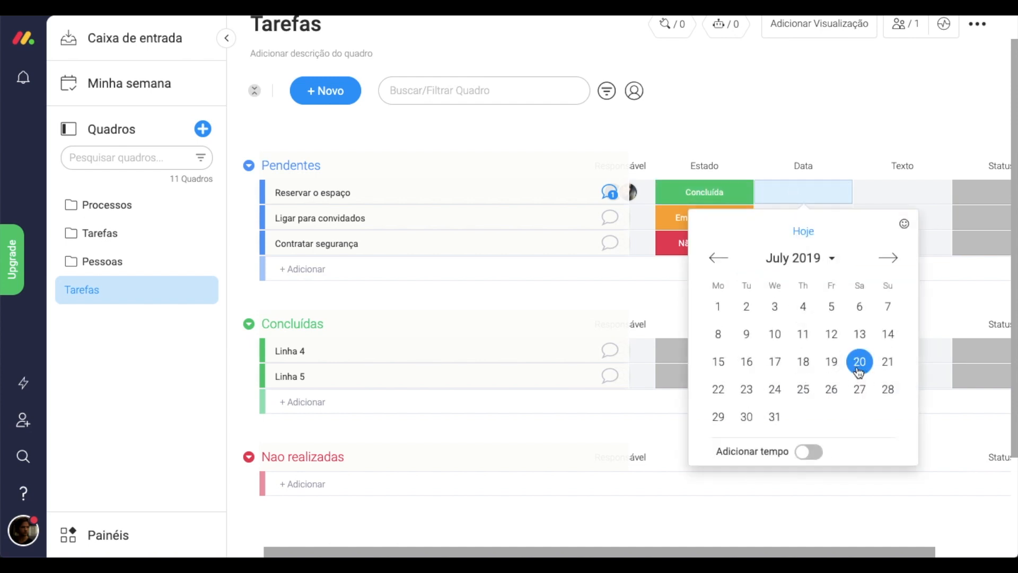
{"action": "left_click", "coordinate": [802, 399]}
{"action": "left_click", "coordinate": [804, 196]}
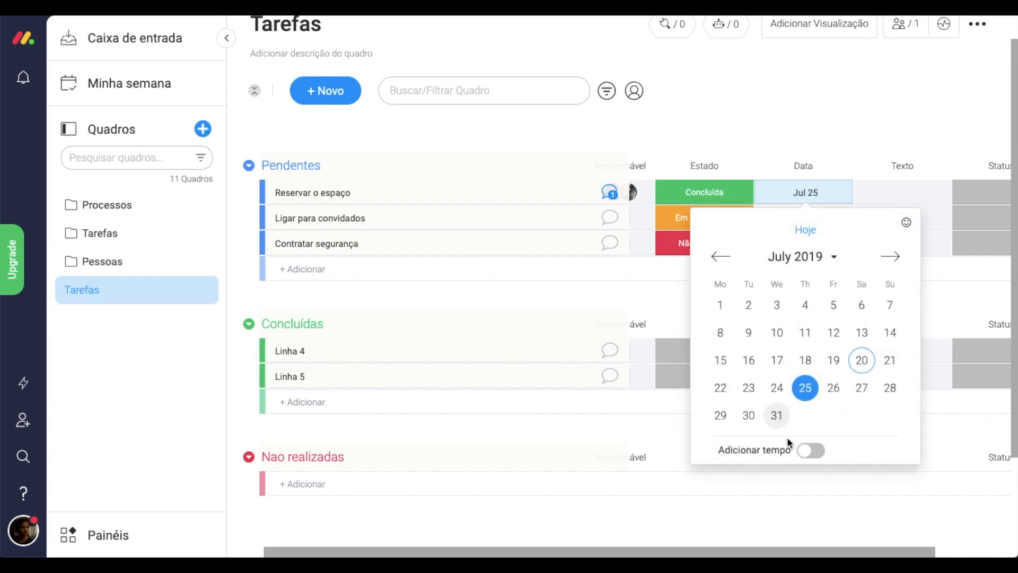
{"action": "left_click", "coordinate": [808, 450]}
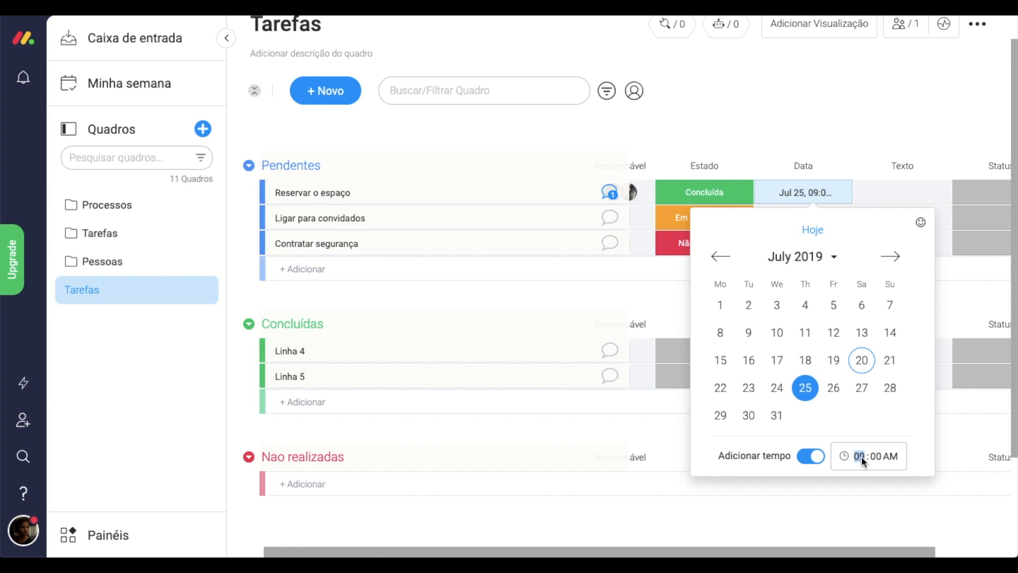
{"action": "type", "text": "11"}
{"action": "left_click", "coordinate": [895, 137]}
- Rename the "Texto" column to "Descrição"
{"action": "scroll", "coordinate": [867, 233], "scroll_direction": "right", "scroll_amount": 1}
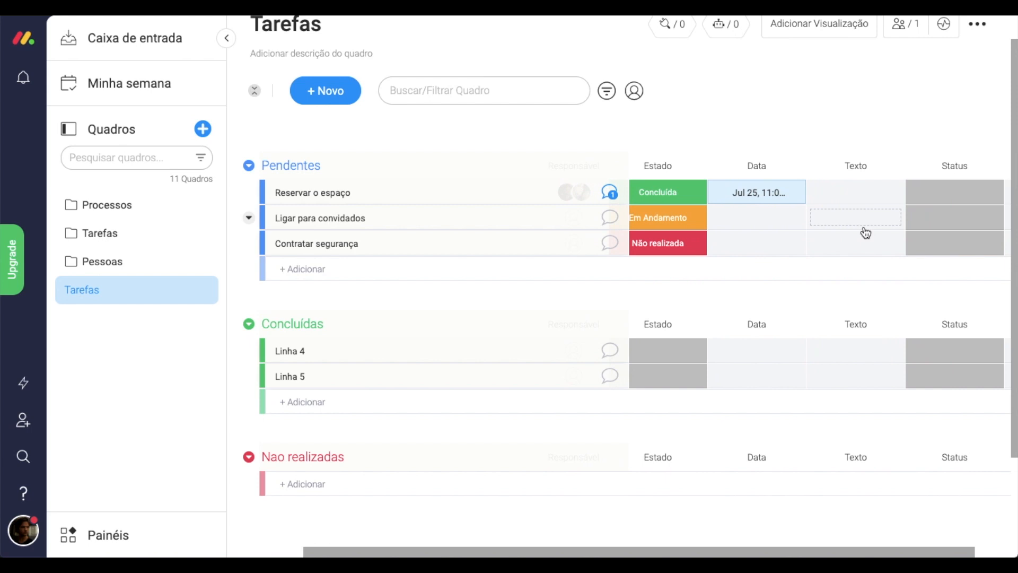
{"action": "scroll", "coordinate": [866, 232], "scroll_direction": "right", "scroll_amount": 1}
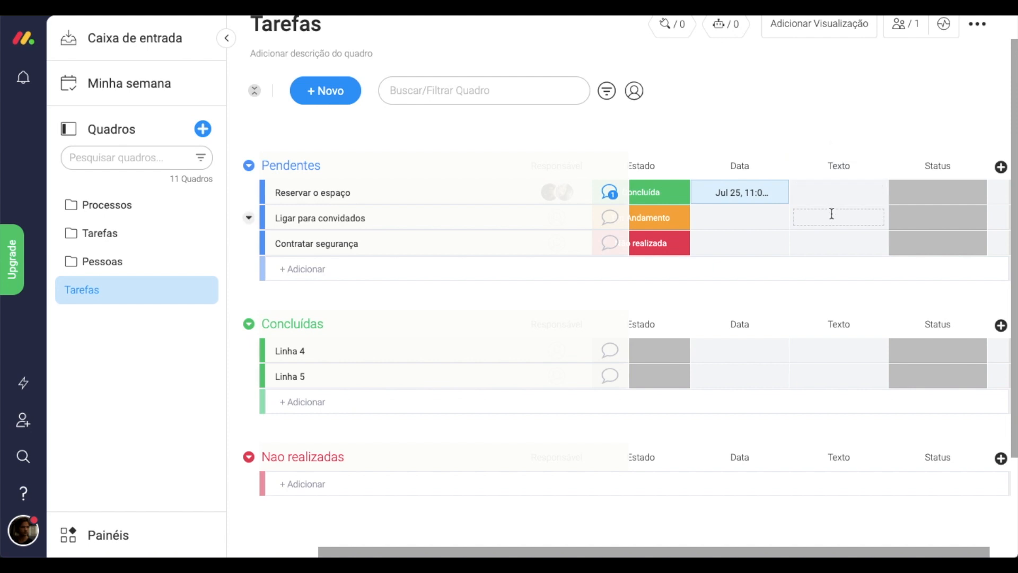
{"action": "left_click", "coordinate": [838, 166]}
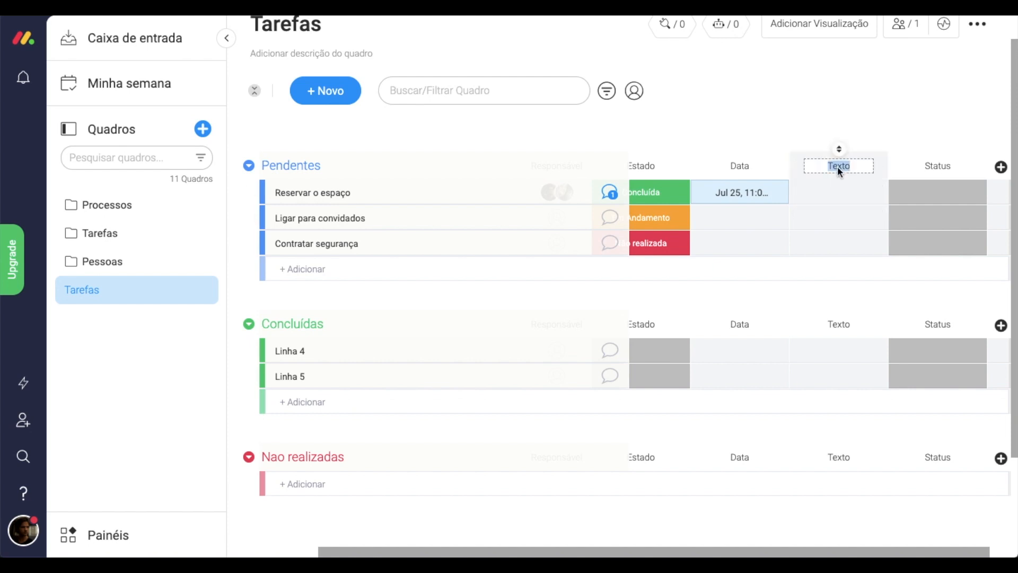
{"action": "type", "text": "Descrição"}
{"action": "left_click", "coordinate": [858, 134]}
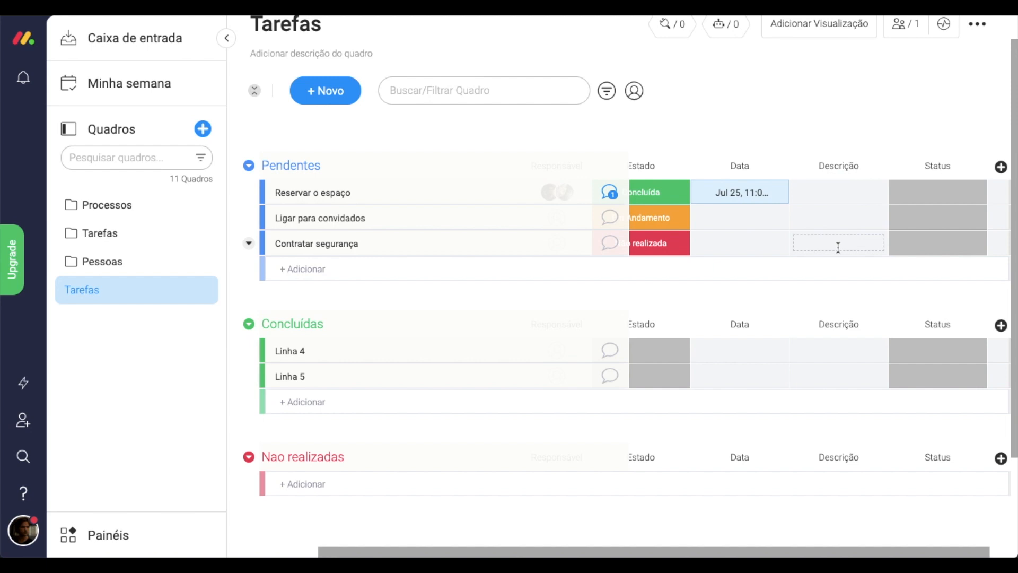
- Rename the remaining "Status" column, after "Descrição", to "Prioridade"
{"action": "scroll", "coordinate": [838, 248], "scroll_direction": "right", "scroll_amount": 1}
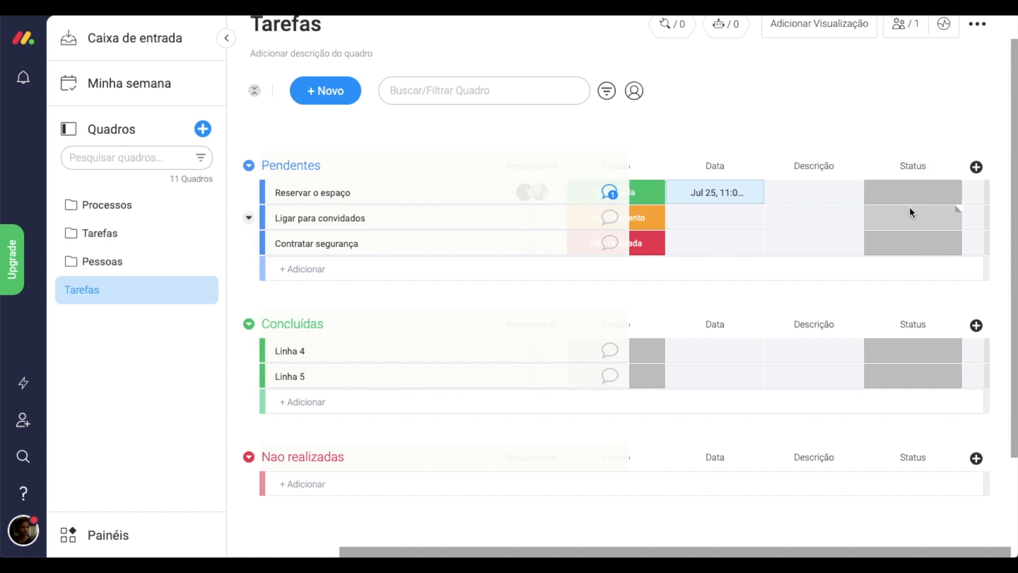
{"action": "left_click", "coordinate": [910, 164]}
{"action": "type", "text": "Prioridade"}
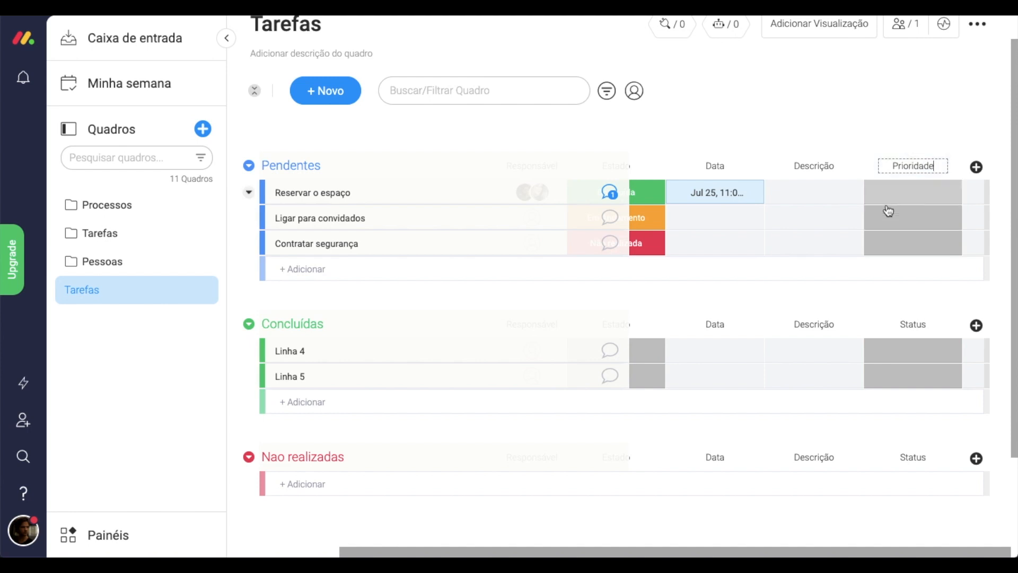
- Edit the "Prioridade" labels, recolouring the "Done" label light blue and renaming it "Baixa"
{"action": "left_click", "coordinate": [934, 186]}
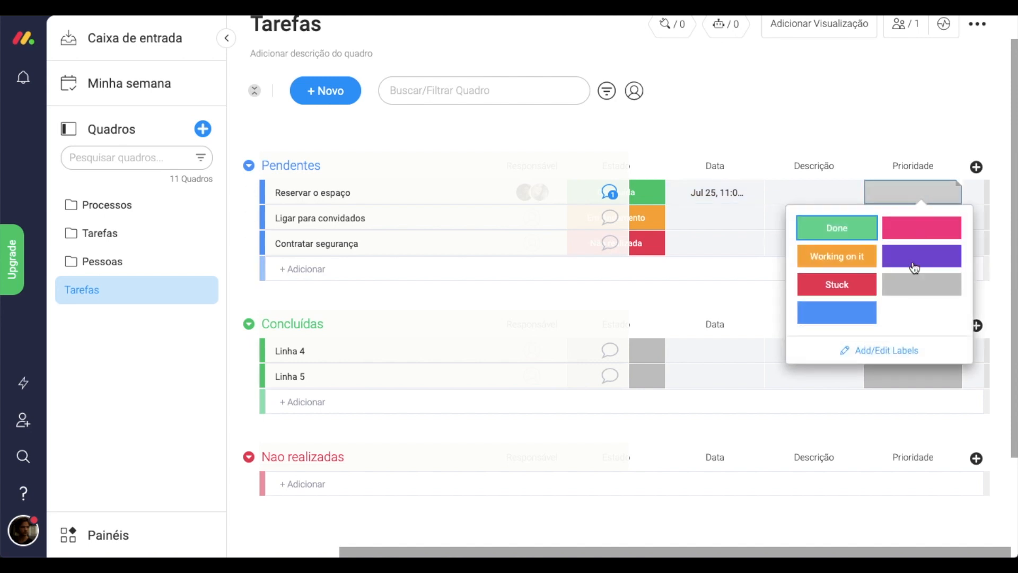
{"action": "left_click", "coordinate": [894, 352]}
{"action": "double_click", "coordinate": [834, 232]}
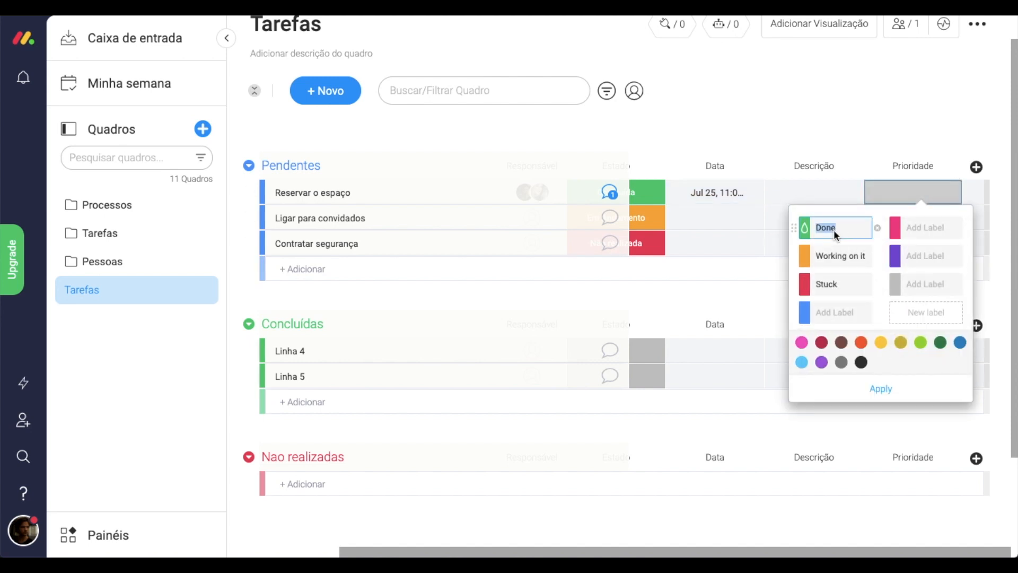
{"action": "left_click", "coordinate": [805, 228]}
{"action": "left_click", "coordinate": [802, 277]}
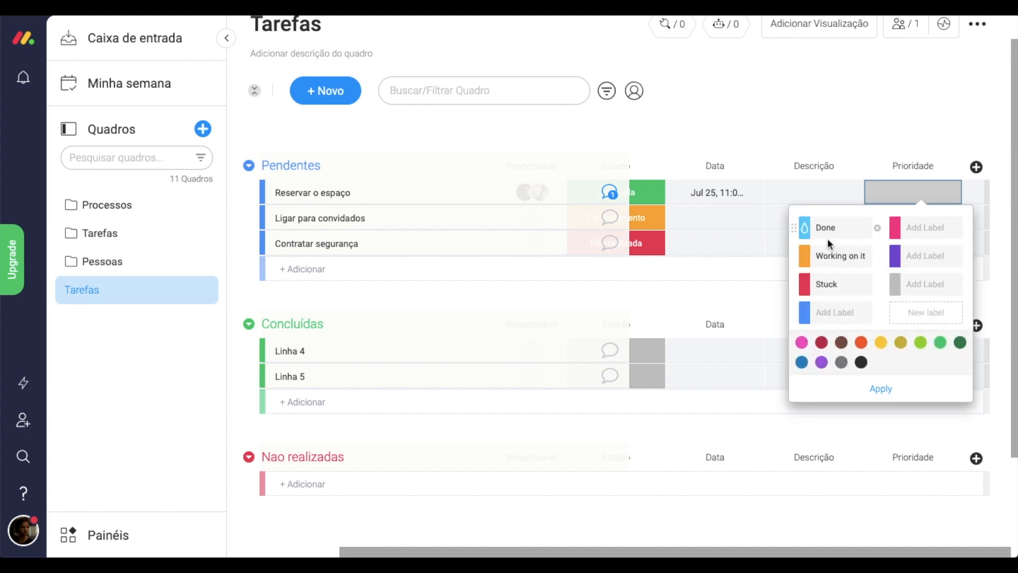
{"action": "type", "text": "Baixa"}
- Rename the orange "Prioridade" label to "Média" and the red one to "Alta"
{"action": "left_click", "coordinate": [838, 258]}
{"action": "type", "text": "Média"}
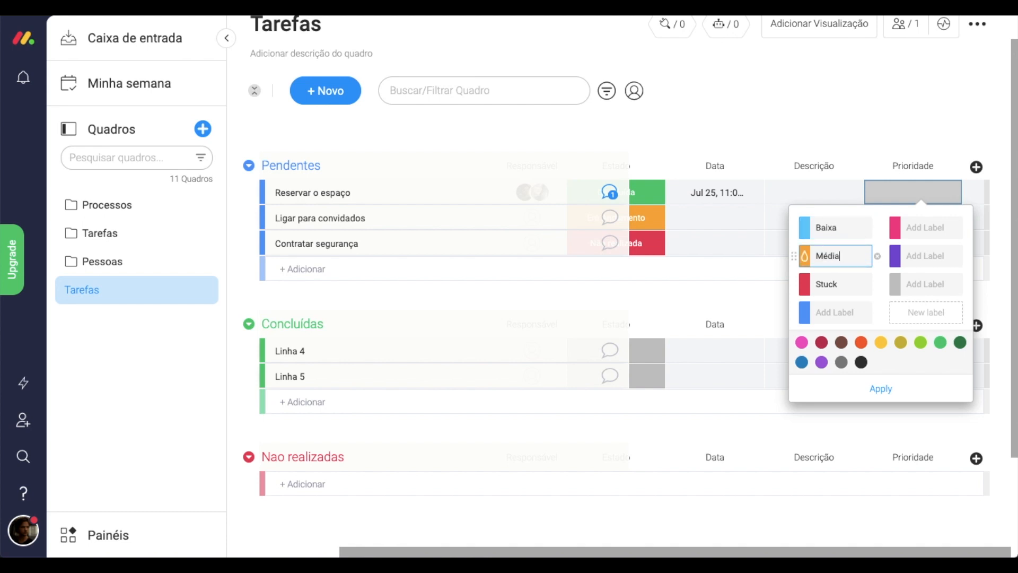
{"action": "left_click", "coordinate": [838, 283]}
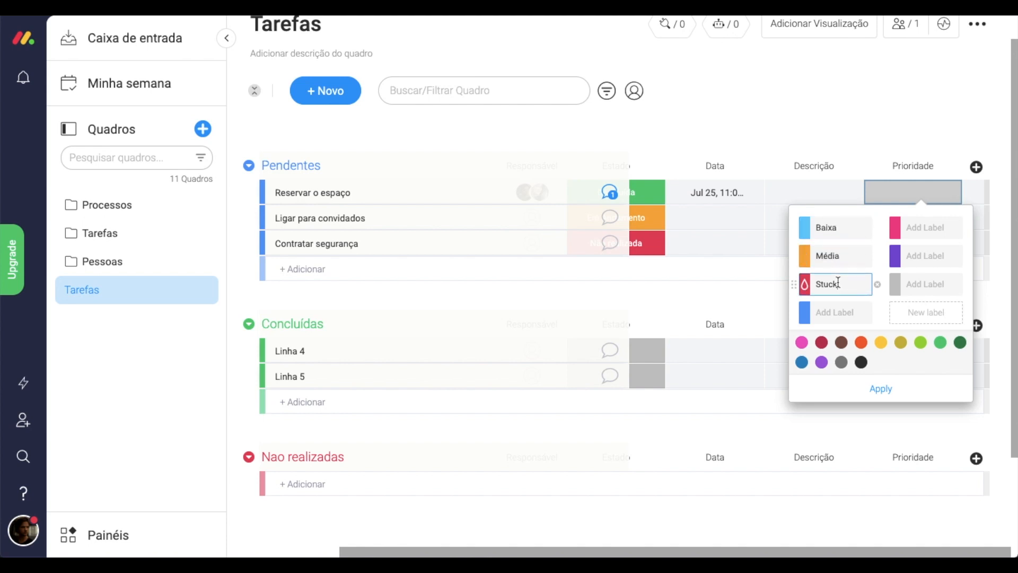
{"action": "type", "text": "Alta"}
- Remove the unnamed blue, purple and pink labels from the "Prioridade" column's label set
{"action": "left_click", "coordinate": [878, 313]}
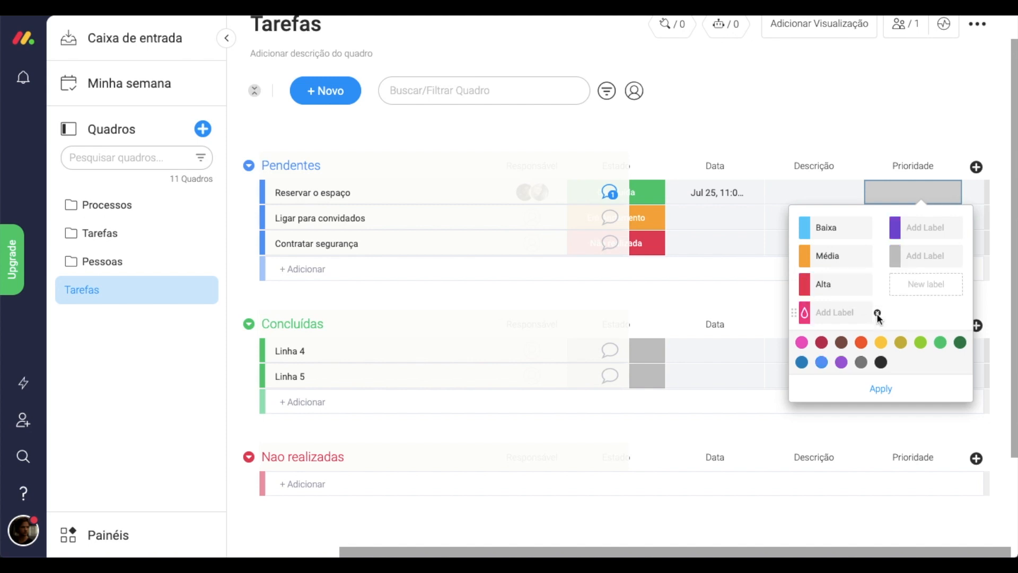
{"action": "left_click", "coordinate": [967, 229]}
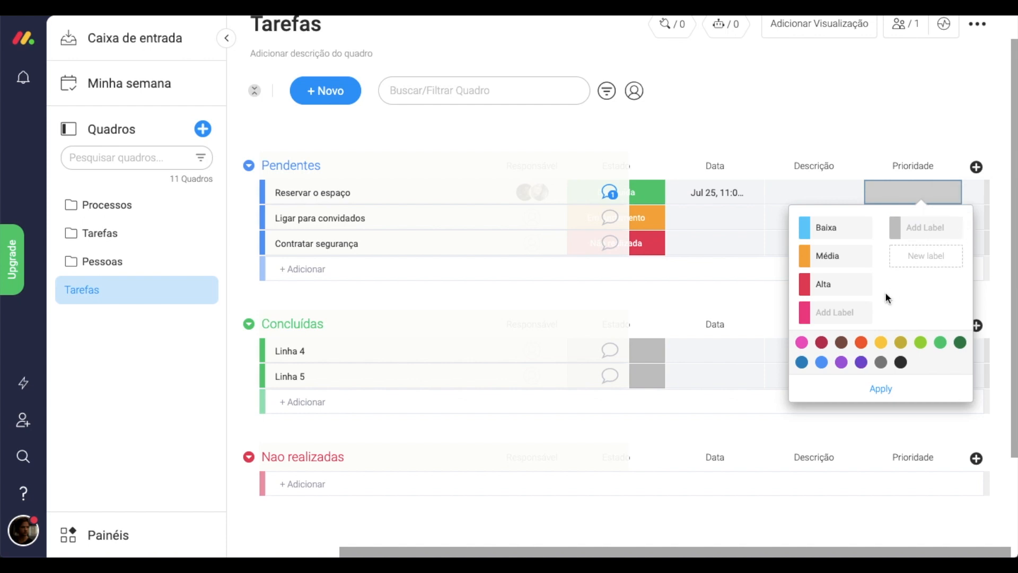
{"action": "left_click", "coordinate": [878, 313]}
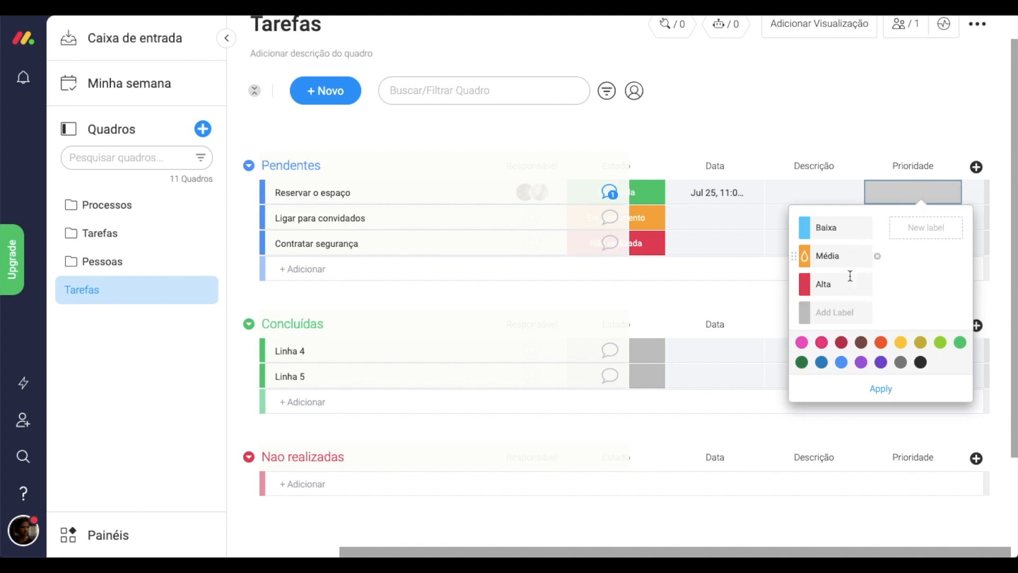
- Apply the edited label set to the "Prioridade" column
{"action": "left_click", "coordinate": [882, 389]}
{"action": "left_click", "coordinate": [799, 293]}
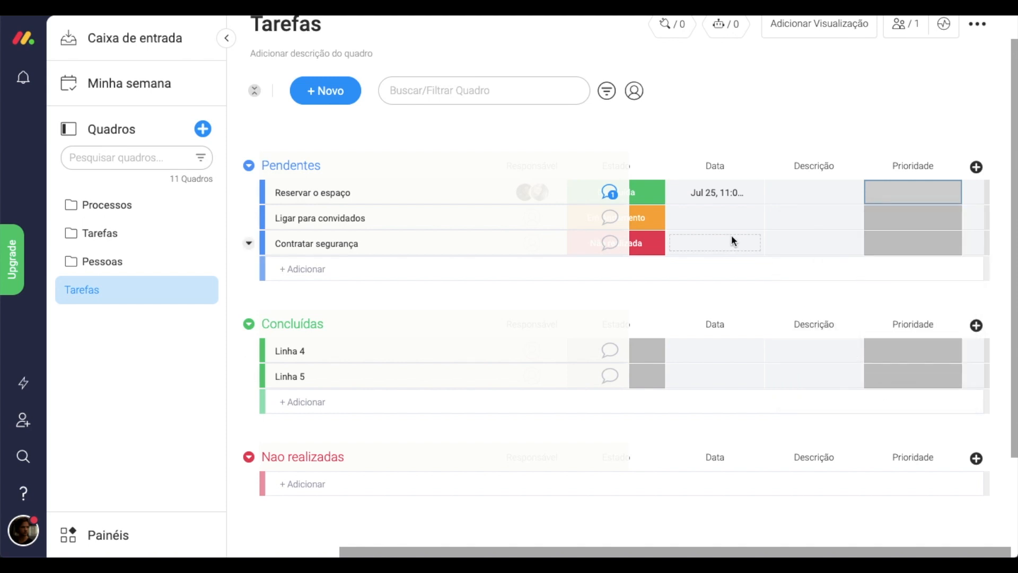
- For the "Reservar o espaço" task, set "Estado" to "Em Andamento" and "Prioridade" to "Média"
{"action": "scroll", "coordinate": [732, 235], "scroll_direction": "left", "scroll_amount": 3}
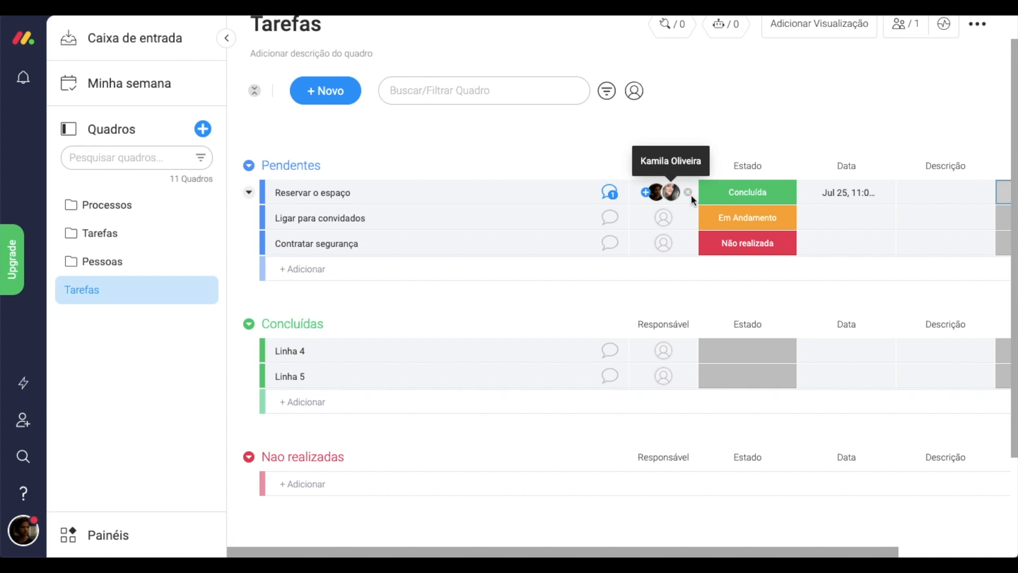
{"action": "left_click", "coordinate": [736, 194]}
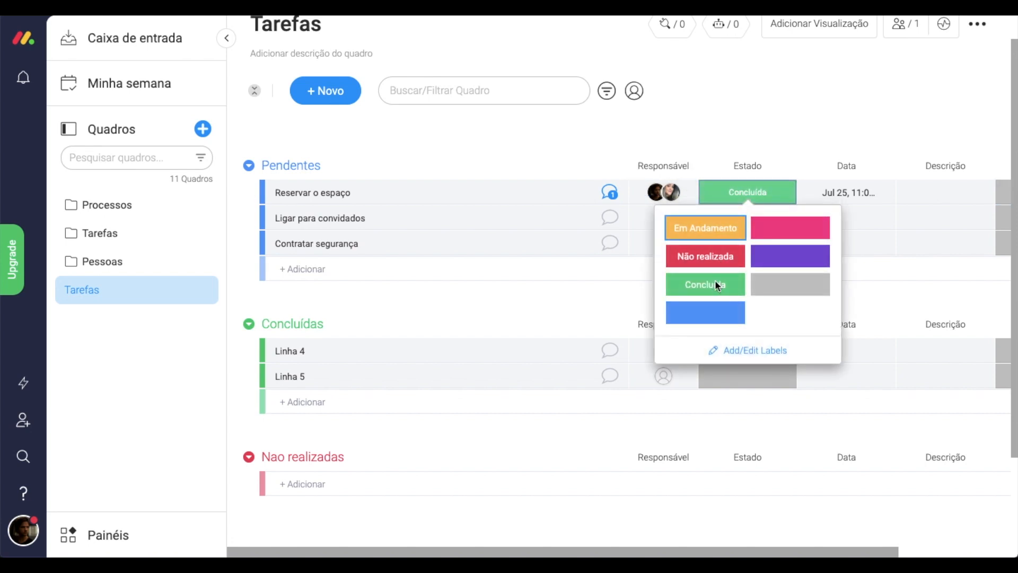
{"action": "left_click", "coordinate": [706, 228]}
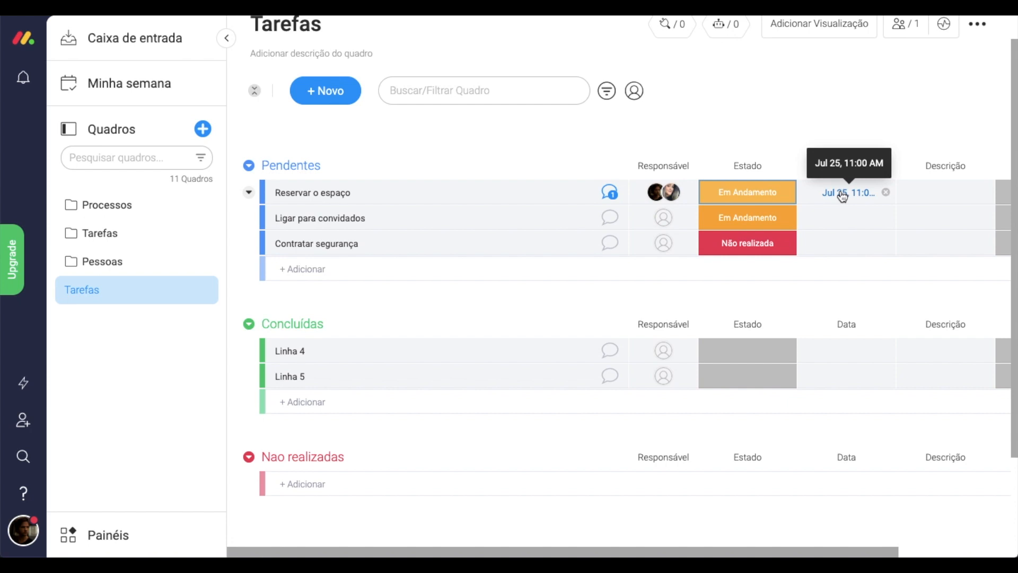
{"action": "scroll", "coordinate": [842, 196], "scroll_direction": "right", "scroll_amount": 3}
{"action": "left_click", "coordinate": [825, 192]}
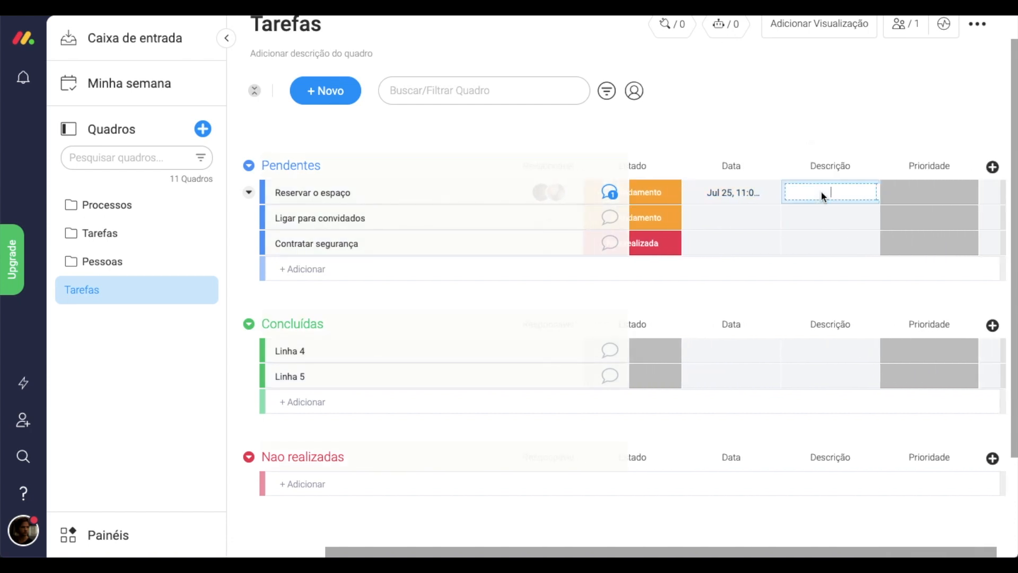
{"action": "left_click", "coordinate": [916, 192]}
{"action": "left_click", "coordinate": [926, 256]}
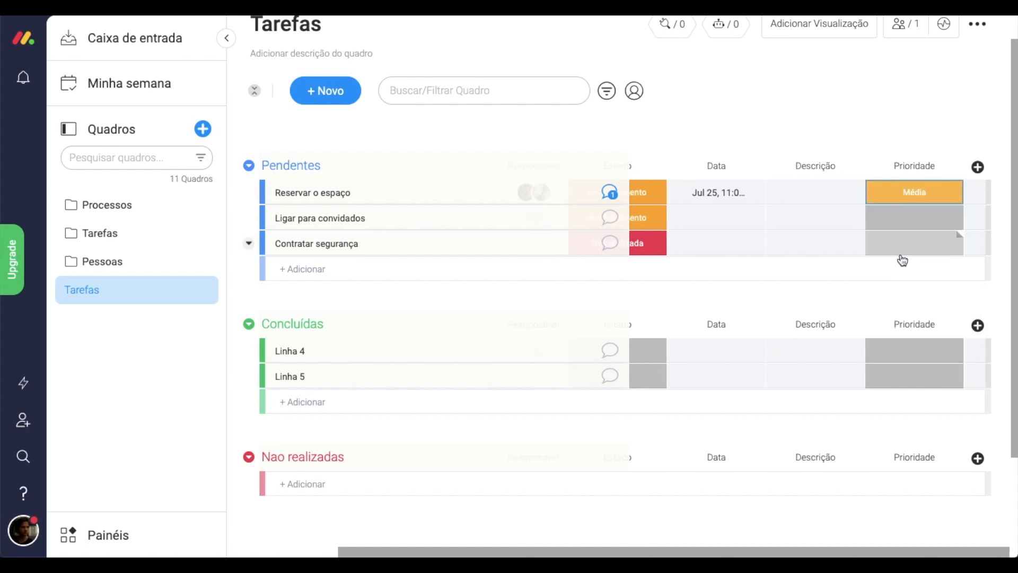
- Review the "Tarefas" board's activity log, its filter options and the list of updates, and return to the board
{"action": "scroll", "coordinate": [815, 235], "scroll_direction": "left", "scroll_amount": 3}
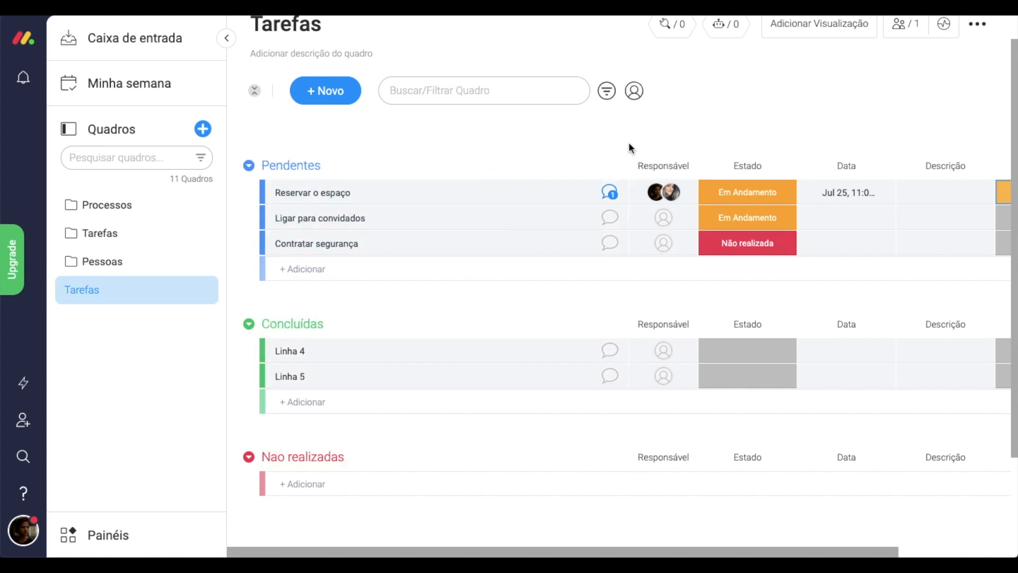
{"action": "scroll", "coordinate": [629, 144], "scroll_direction": "down", "scroll_amount": 1}
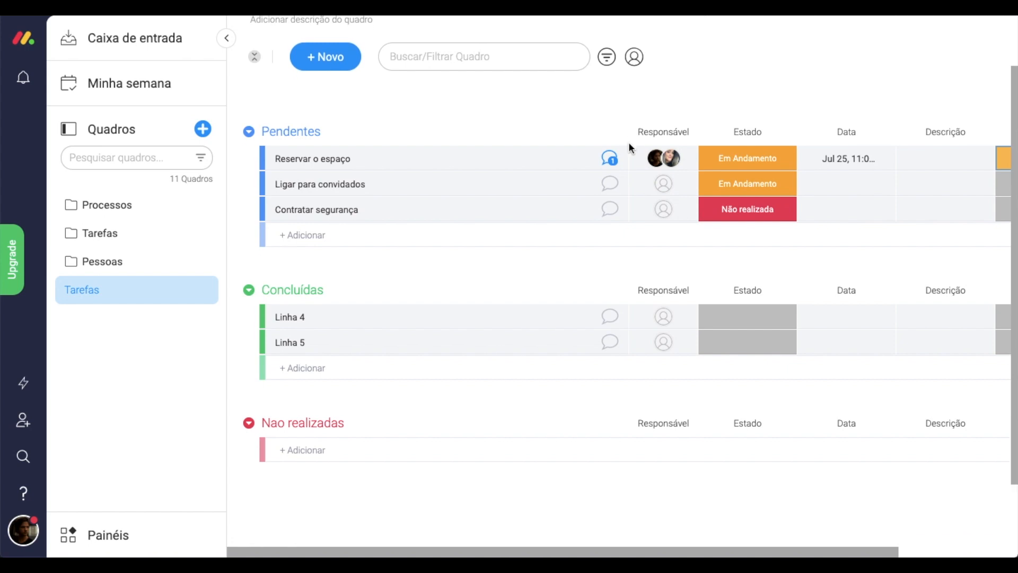
{"action": "scroll", "coordinate": [629, 144], "scroll_direction": "up", "scroll_amount": 2}
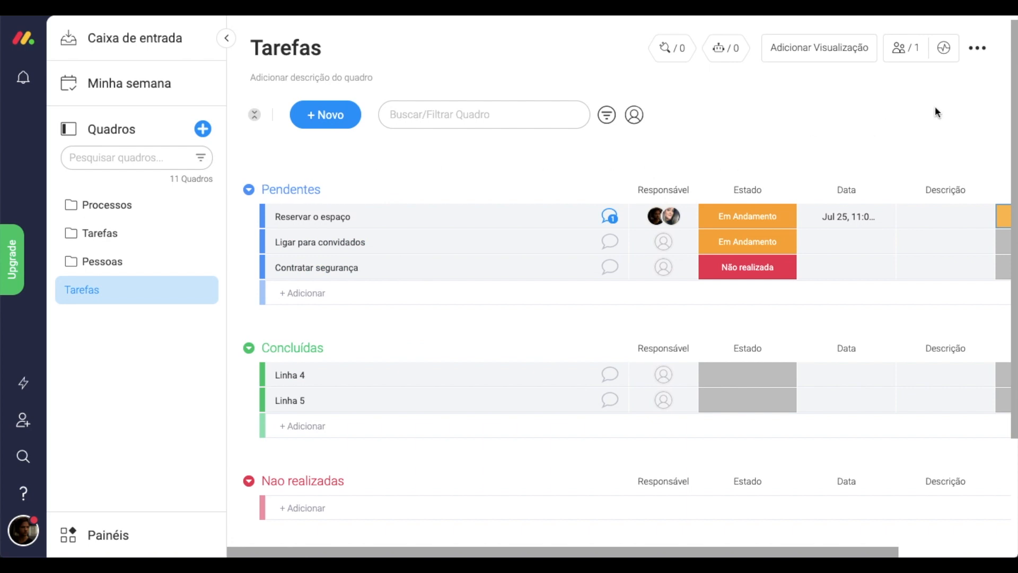
{"action": "left_click", "coordinate": [941, 51]}
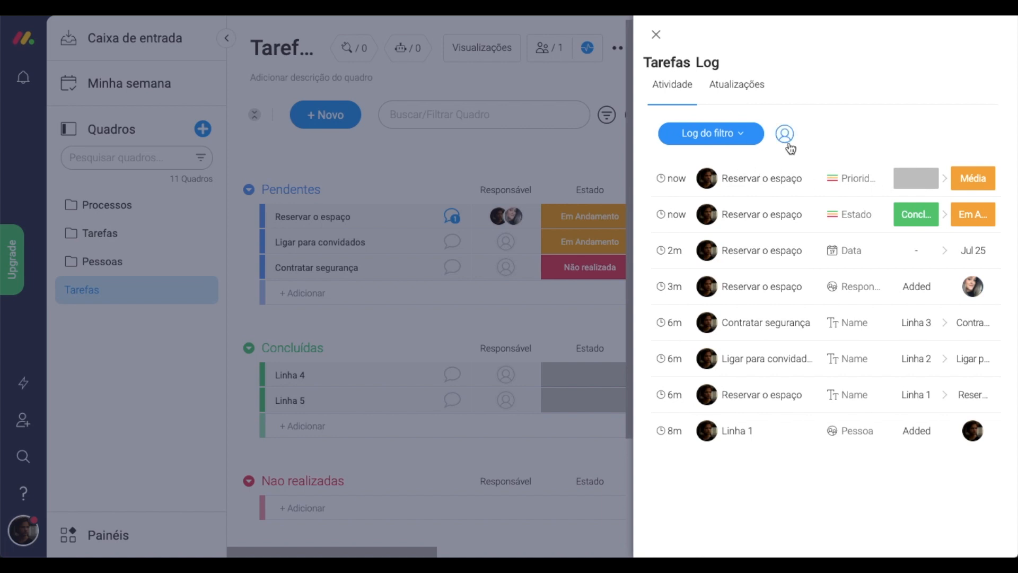
{"action": "left_click", "coordinate": [760, 140]}
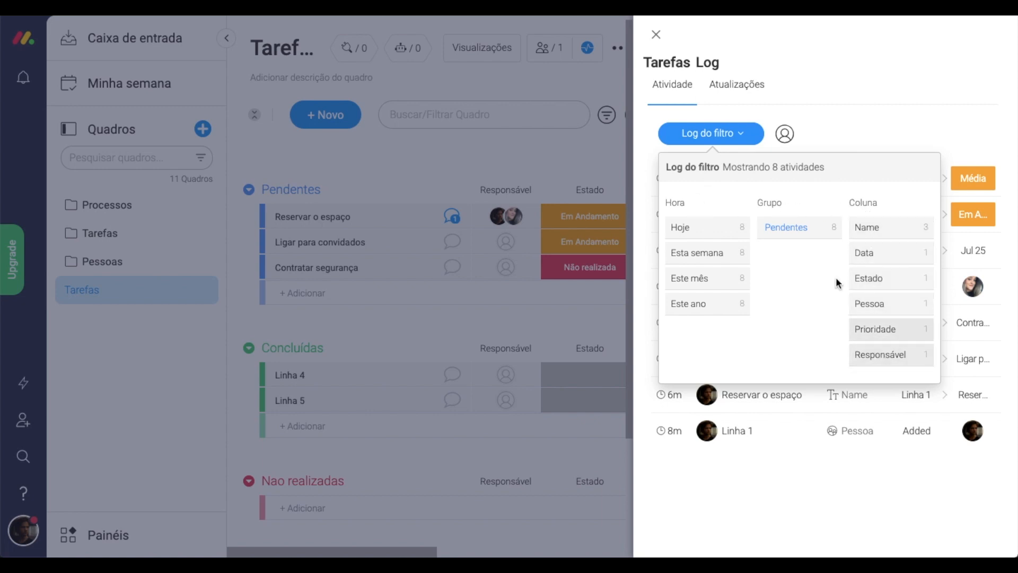
{"action": "left_click", "coordinate": [754, 94]}
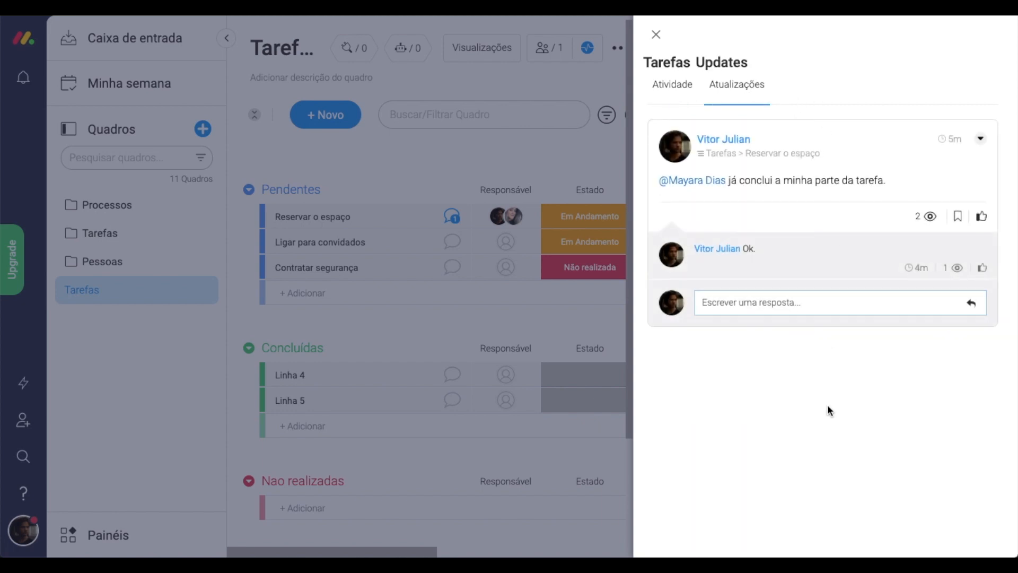
{"action": "left_click", "coordinate": [657, 37]}
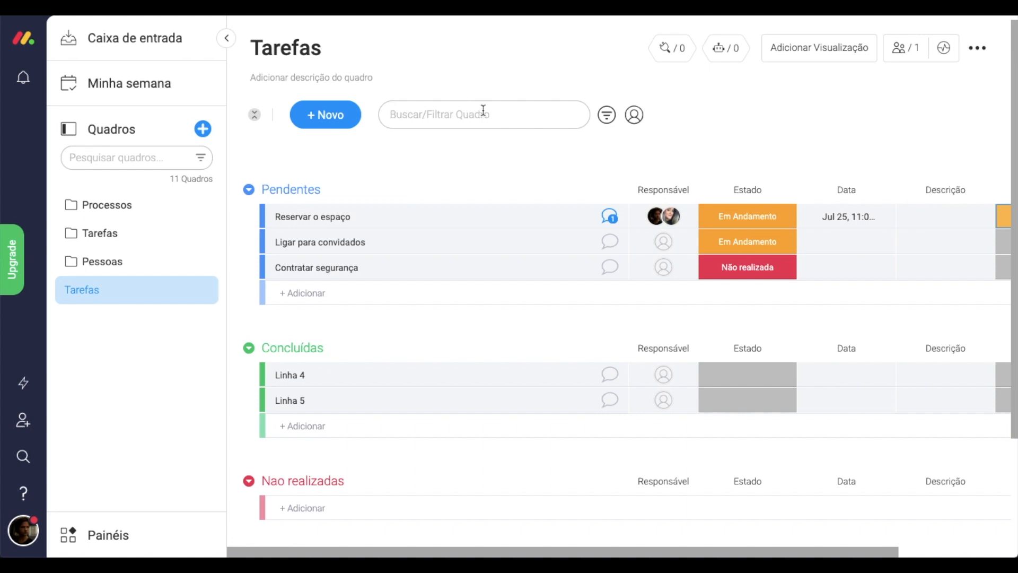
- Search the board for the first assignee's first name combined with "em andamento"
{"action": "left_click", "coordinate": [502, 111]}
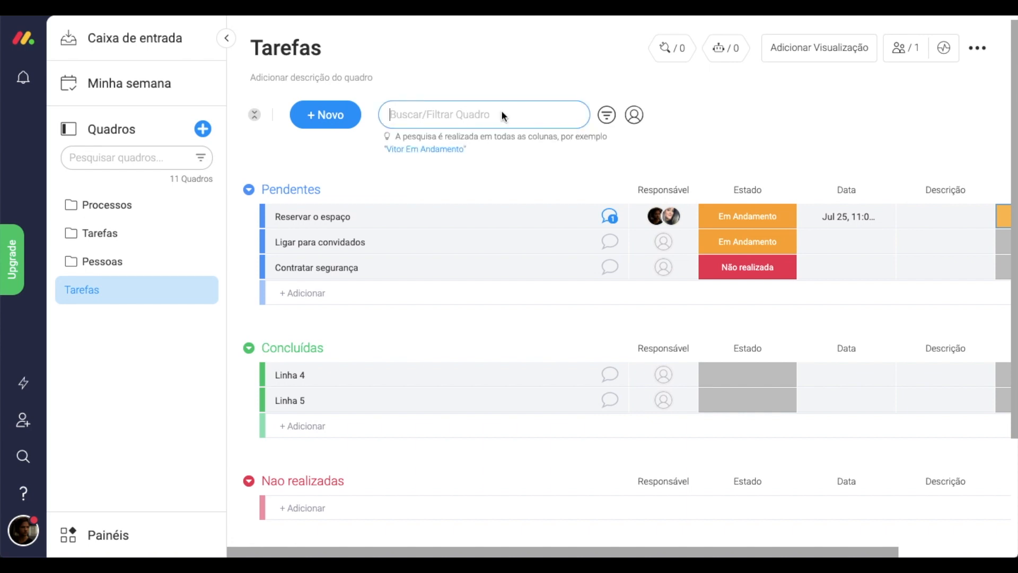
{"action": "type", "text": "Vitor"}
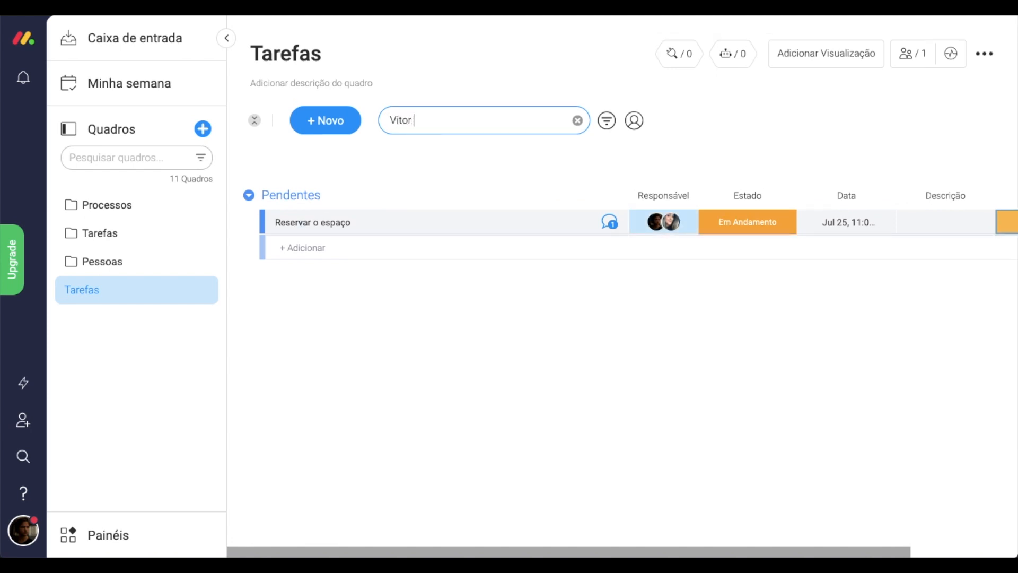
{"action": "type", "text": " em andamento"}
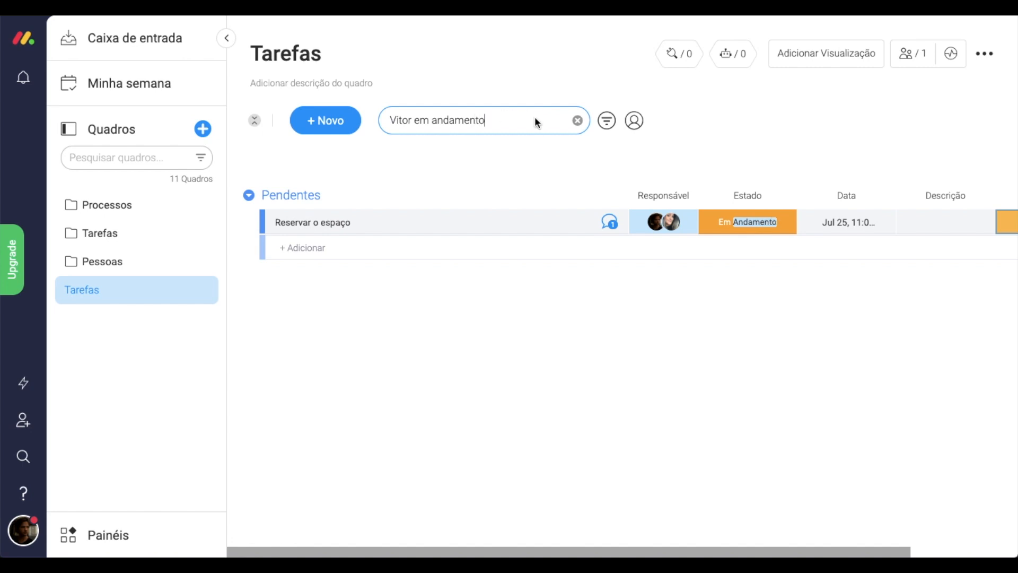
- Replace the board search with the second assignee's first name, and clear the search
{"action": "double_click", "coordinate": [497, 120]}
{"action": "key", "text": "BackSpace"}
{"action": "key", "text": "BackSpace"}
{"action": "key", "text": "BackSpace"}
{"action": "key", "text": "BackSpace"}
{"action": "key", "text": "BackSpace"}
{"action": "key", "text": "BackSpace"}
{"action": "key", "text": "BackSpace"}
{"action": "key", "text": "BackSpace"}
{"action": "key", "text": "BackSpace"}
{"action": "key", "text": "BackSpace"}
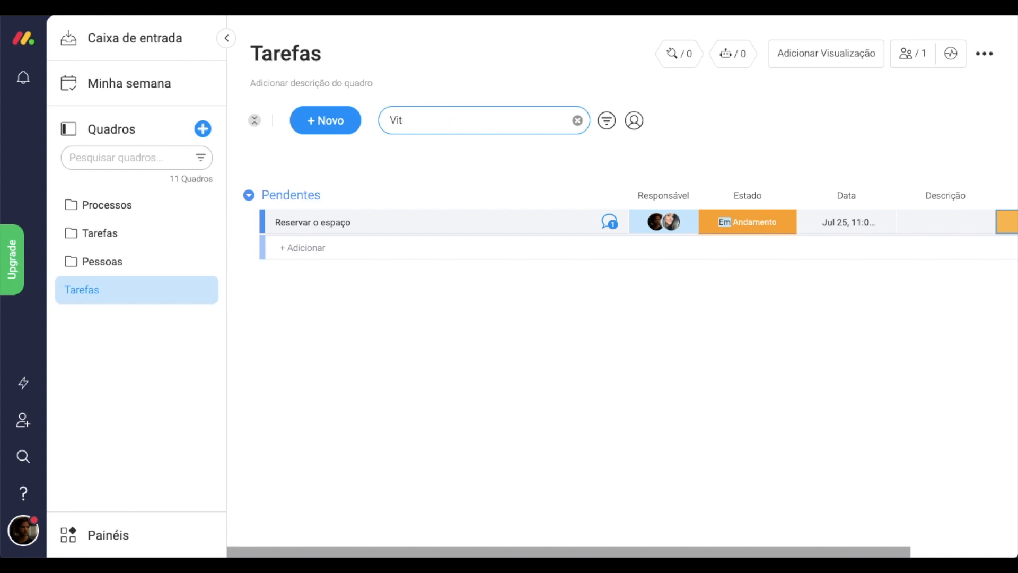
{"action": "type", "text": "Kamila"}
{"action": "key", "text": "BackSpace"}
{"action": "key", "text": "BackSpace"}
{"action": "key", "text": "BackSpace"}
{"action": "key", "text": "BackSpace"}
{"action": "key", "text": "BackSpace"}
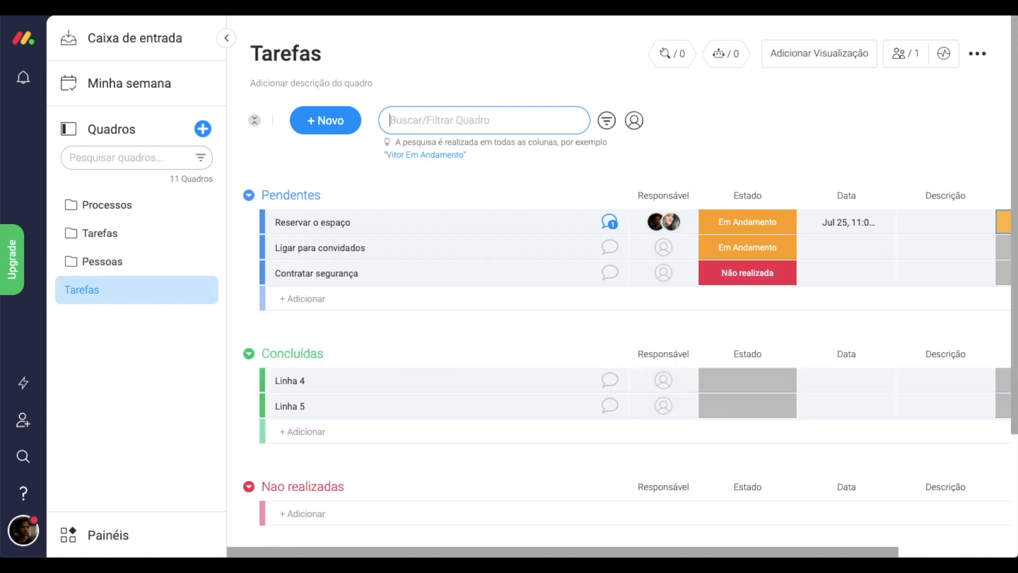